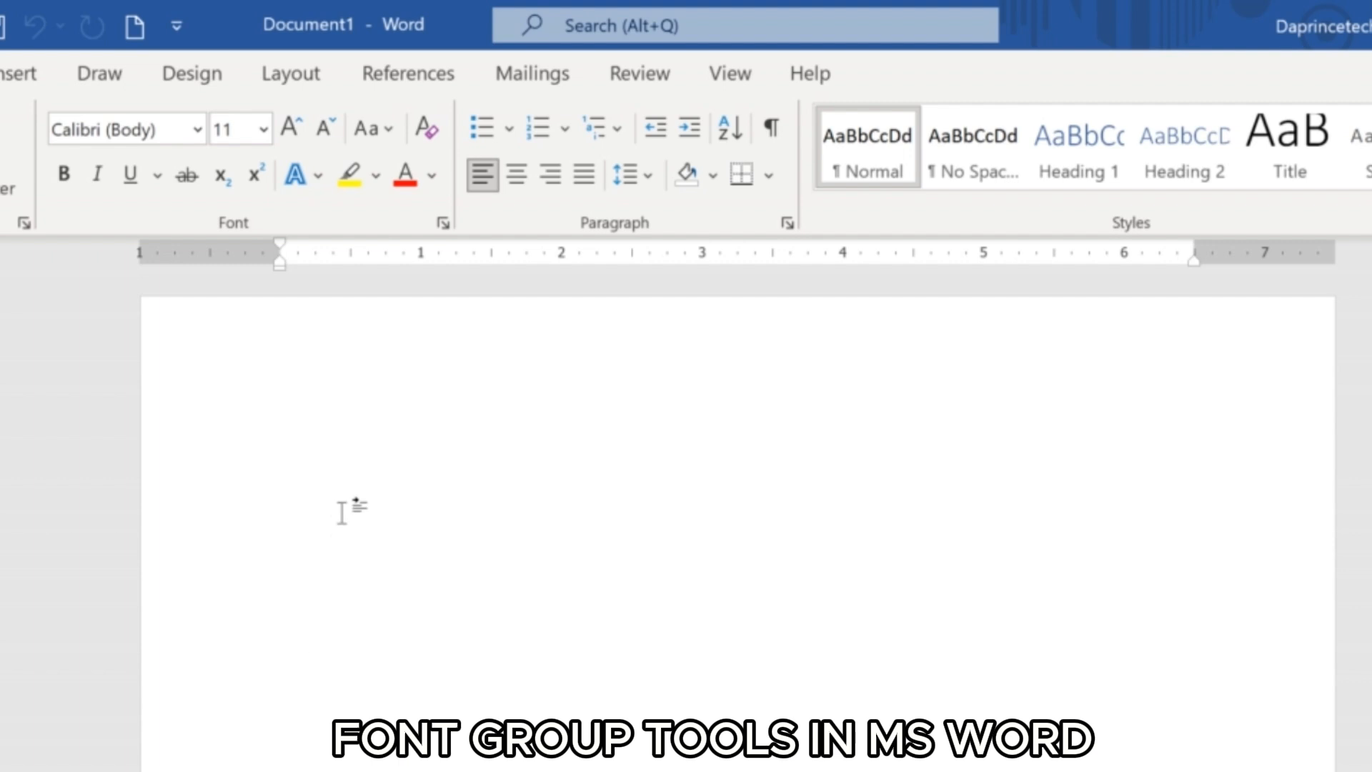
# Write a sample sentence on the first line: a first name followed by "is going to the market.".
pyautogui.write('I')
pyautogui.press('BackSpace')
pyautogui.write('Henr')
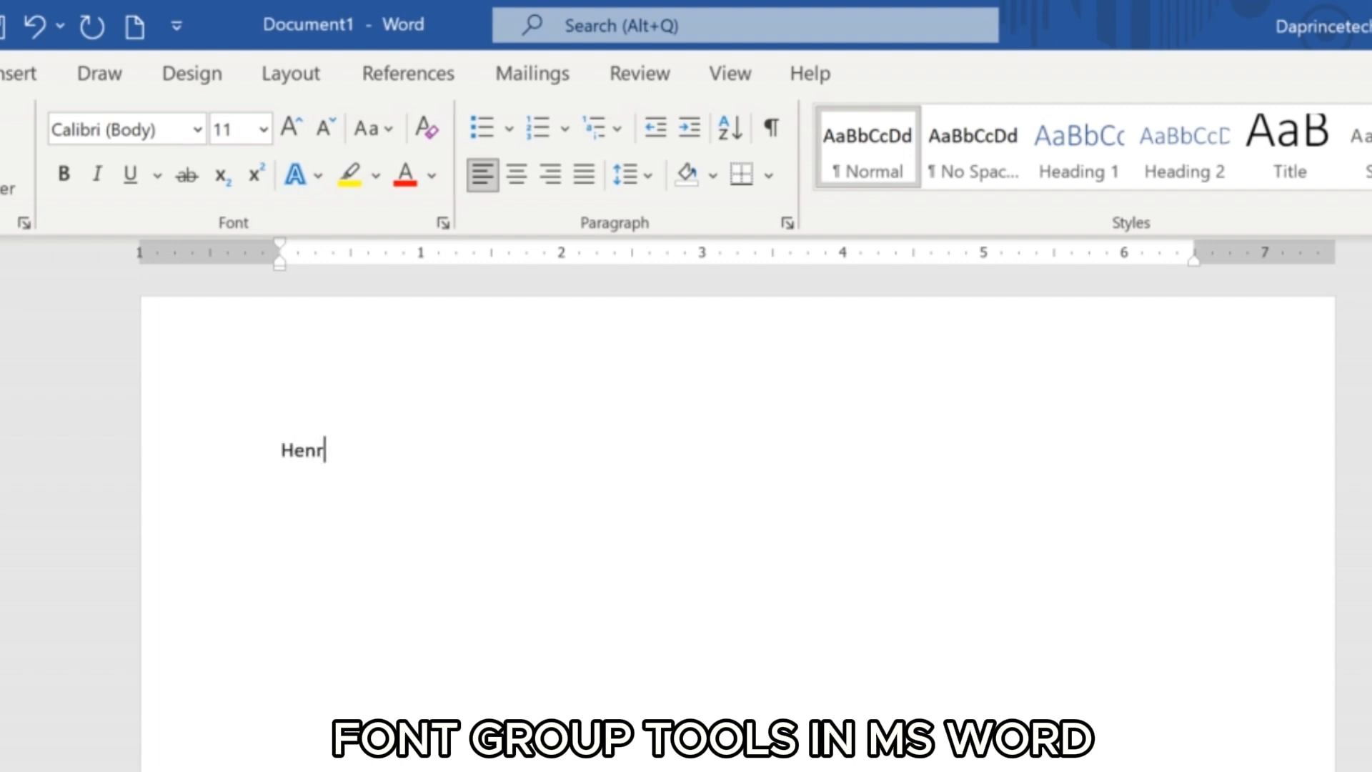
pyautogui.write('y is ')
pyautogui.write('a')
pyautogui.press('BackSpace')
pyautogui.press('BackSpace')
pyautogui.write('going')
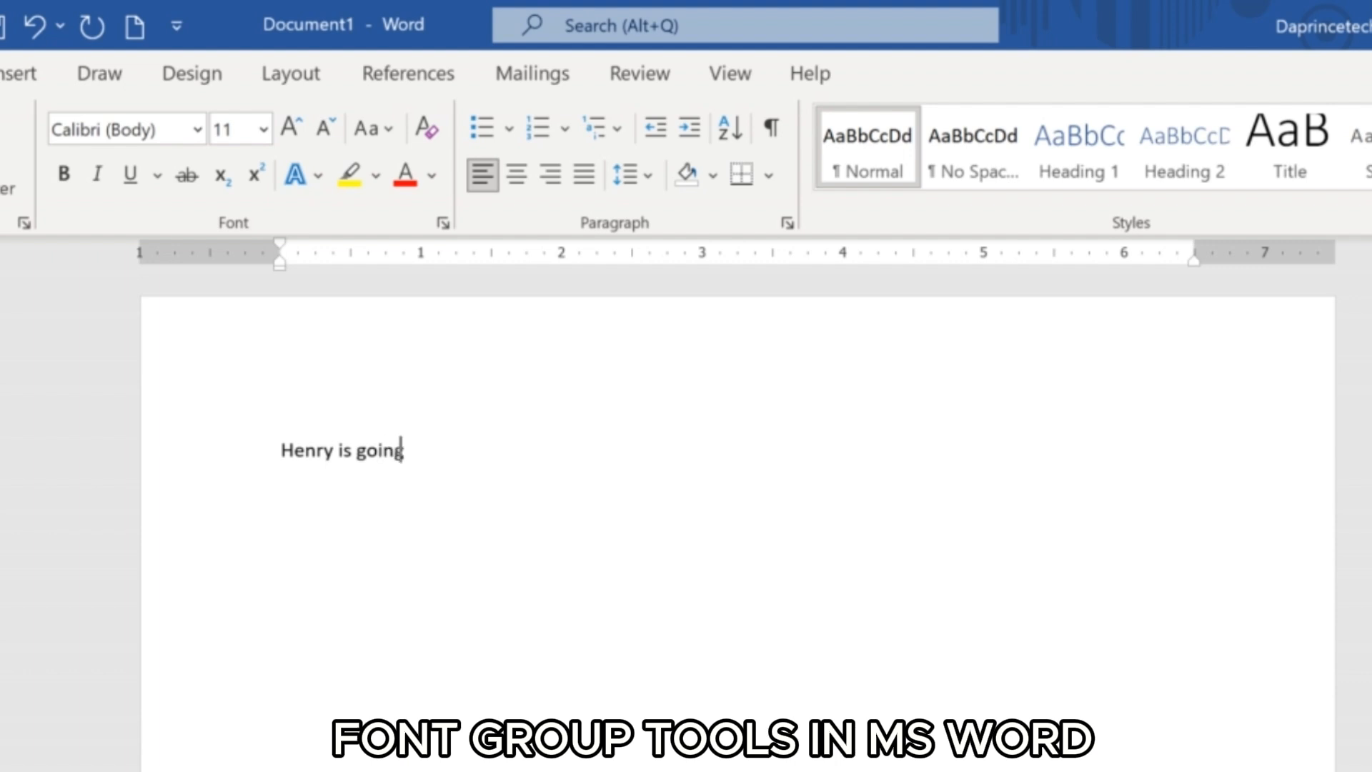
pyautogui.write(' to the A')
pyautogui.press('BackSpace')
pyautogui.press('BackSpace')
pyautogui.write('ma')
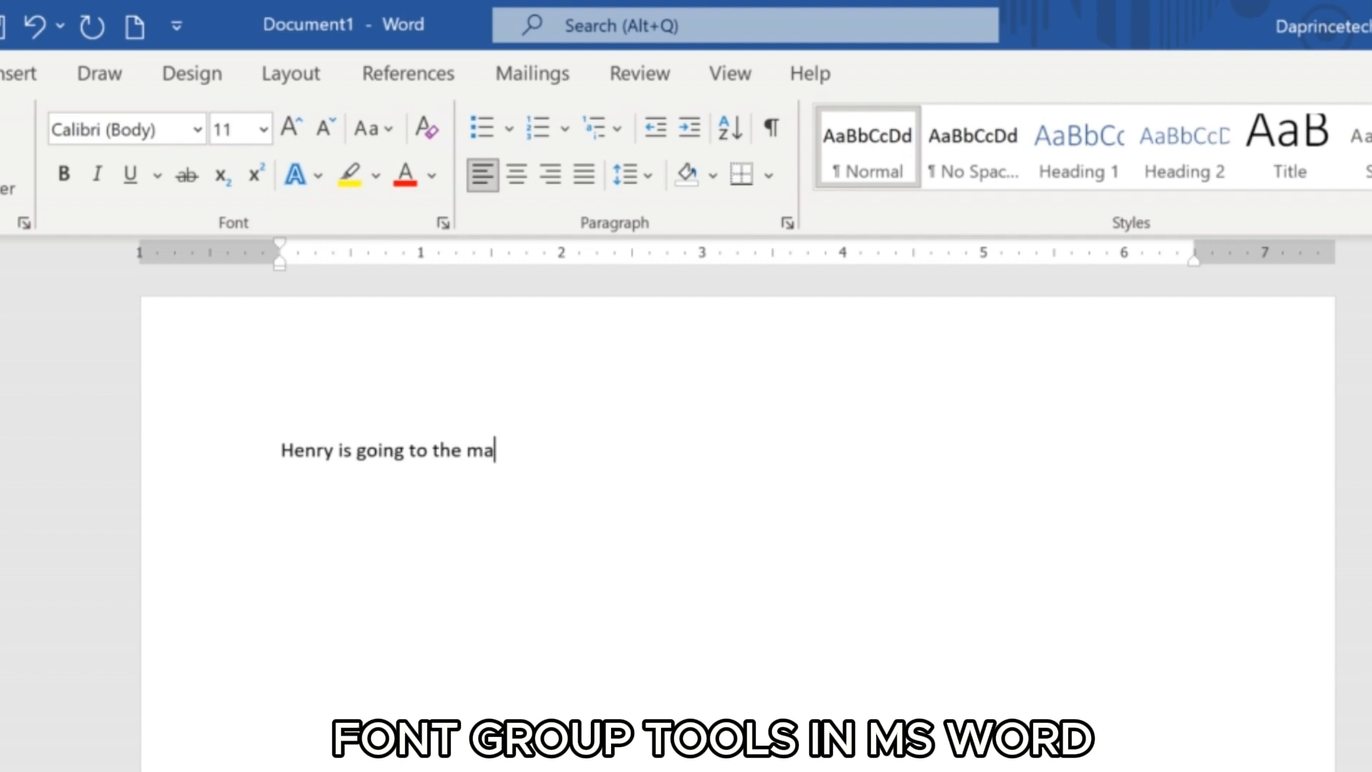
pyautogui.write('rket.')
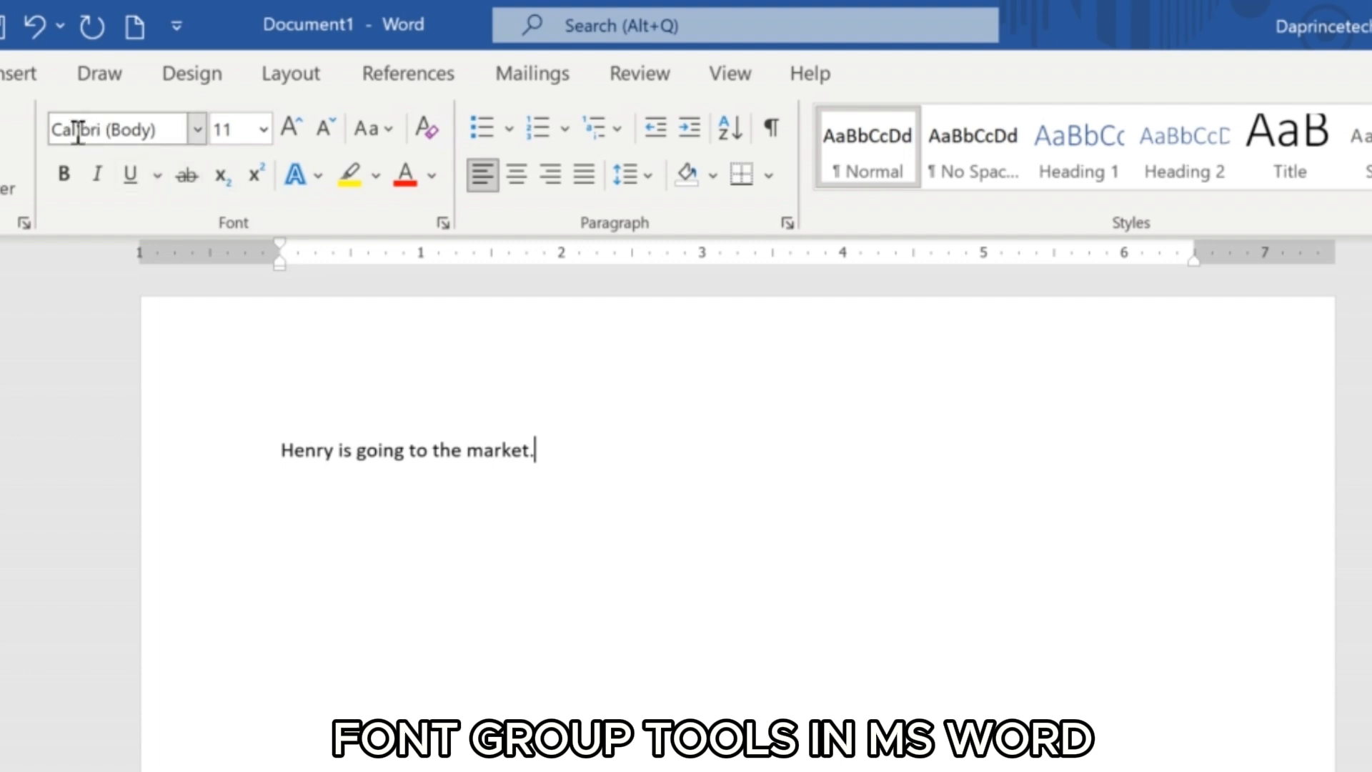
pyautogui.click(192, 131)
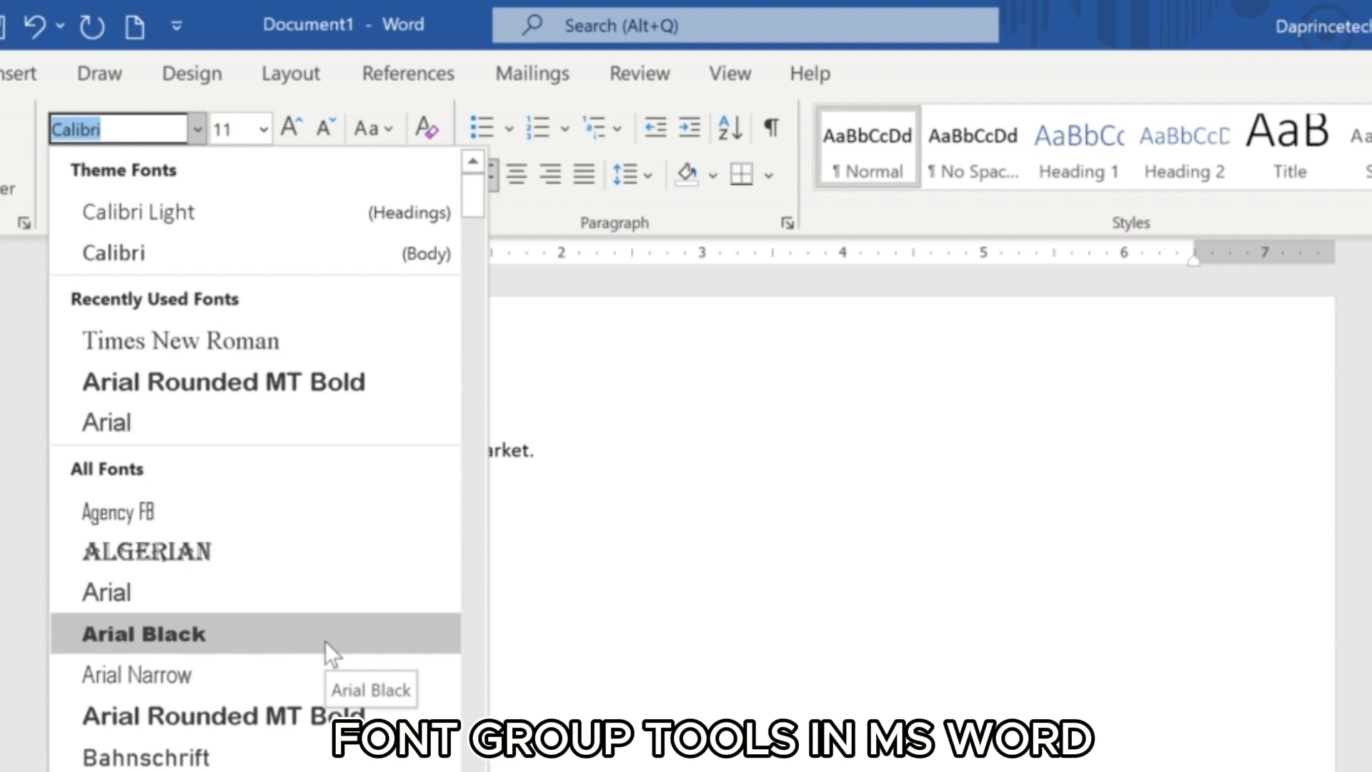
pyautogui.click(583, 483)
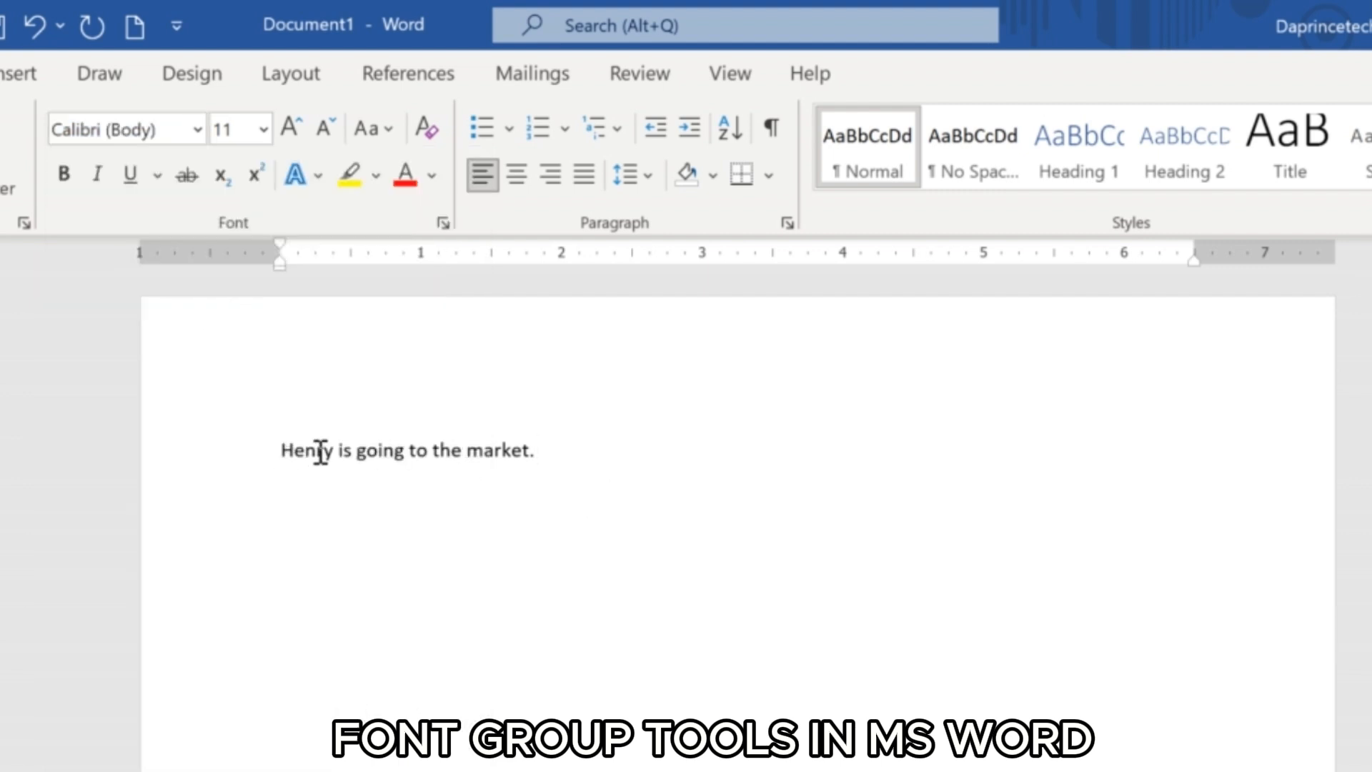
pyautogui.moveTo(551, 456); pyautogui.dragTo(257, 466)
pyautogui.click(364, 490)
# Change the font of the whole sample sentence to Courier New.
pyautogui.click(280, 450)
pyautogui.moveTo(278, 453); pyautogui.dragTo(537, 464)
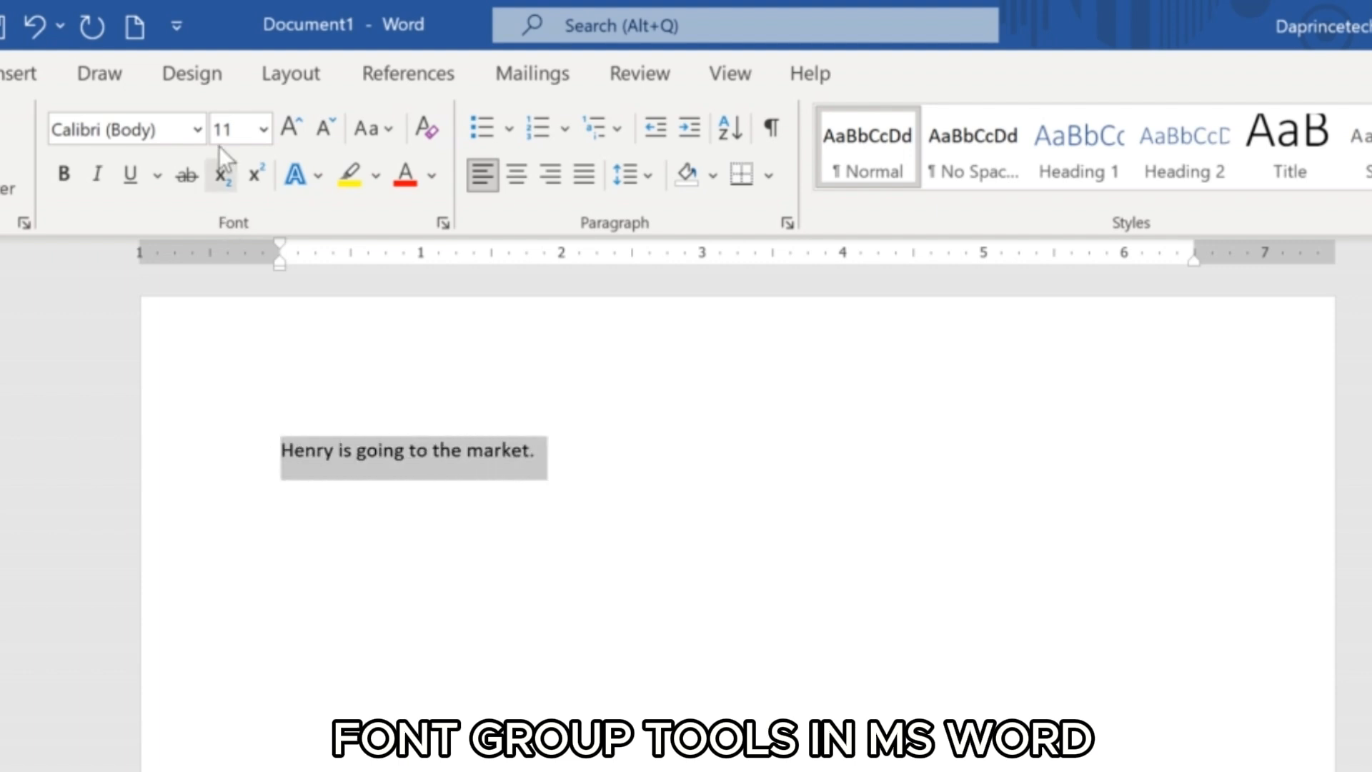
pyautogui.click(198, 129)
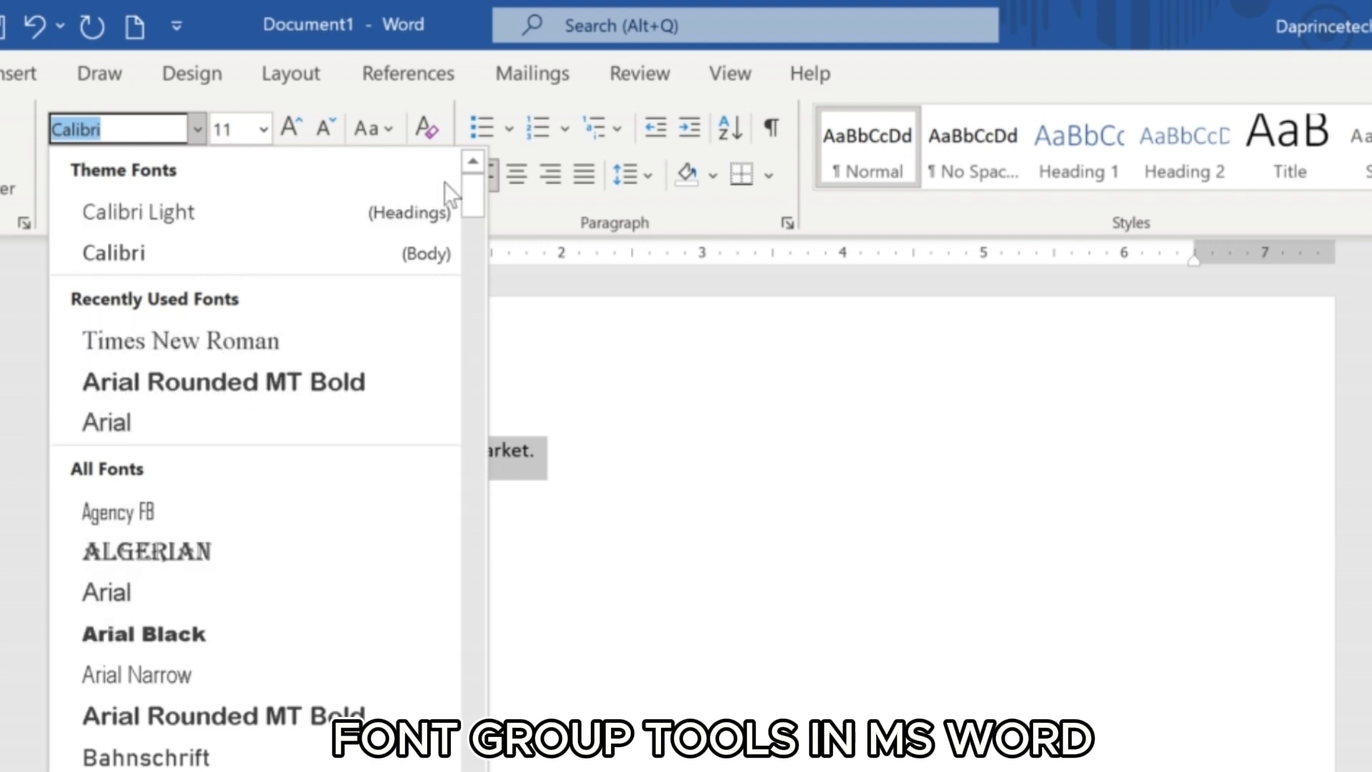
pyautogui.moveTo(466, 192); pyautogui.dragTo(472, 353)
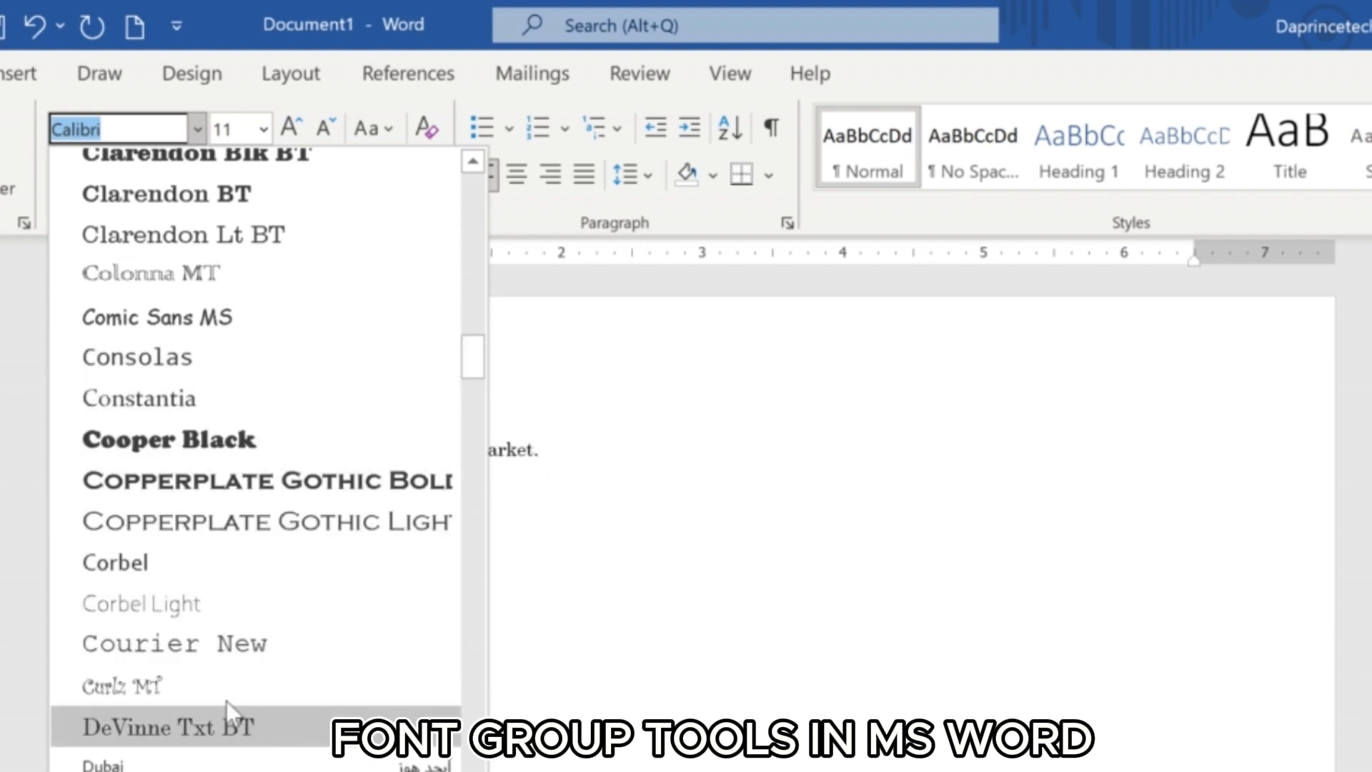
pyautogui.click(205, 643)
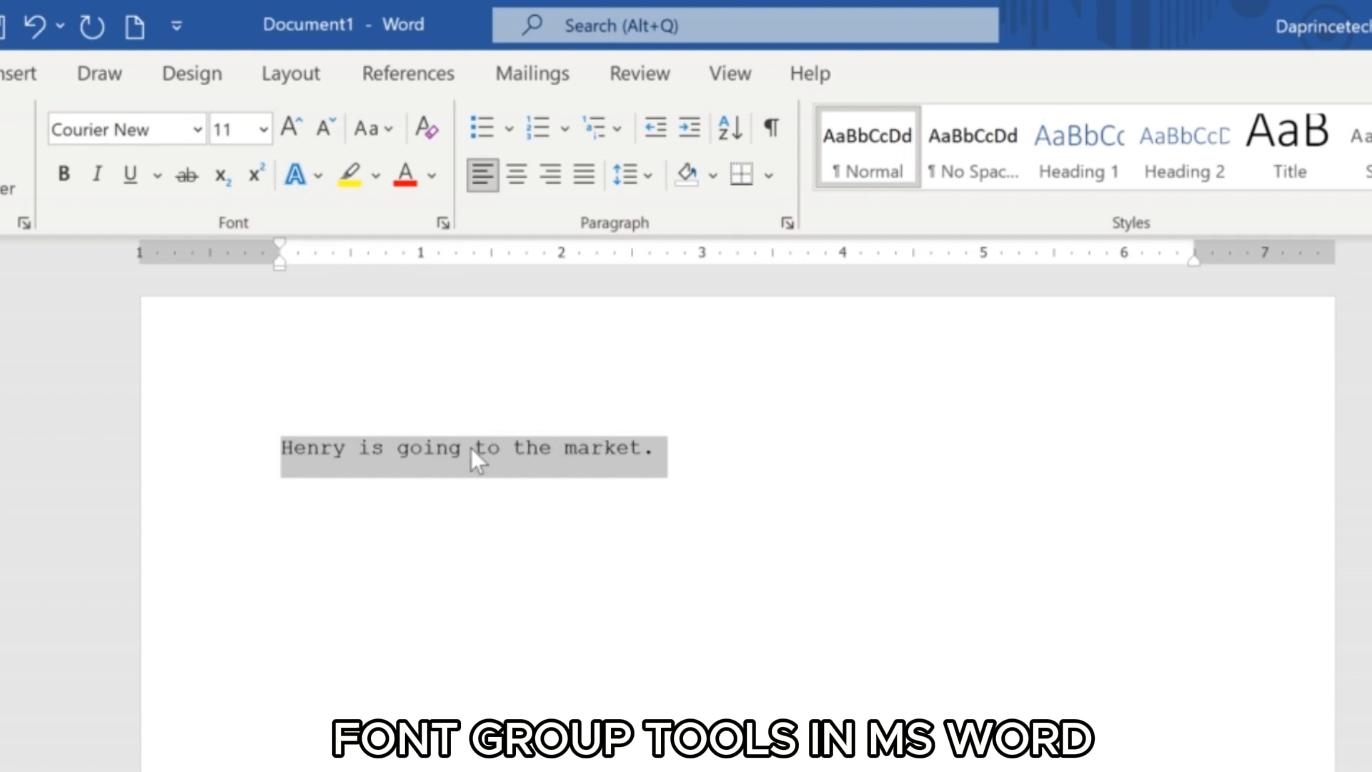
pyautogui.click(676, 463)
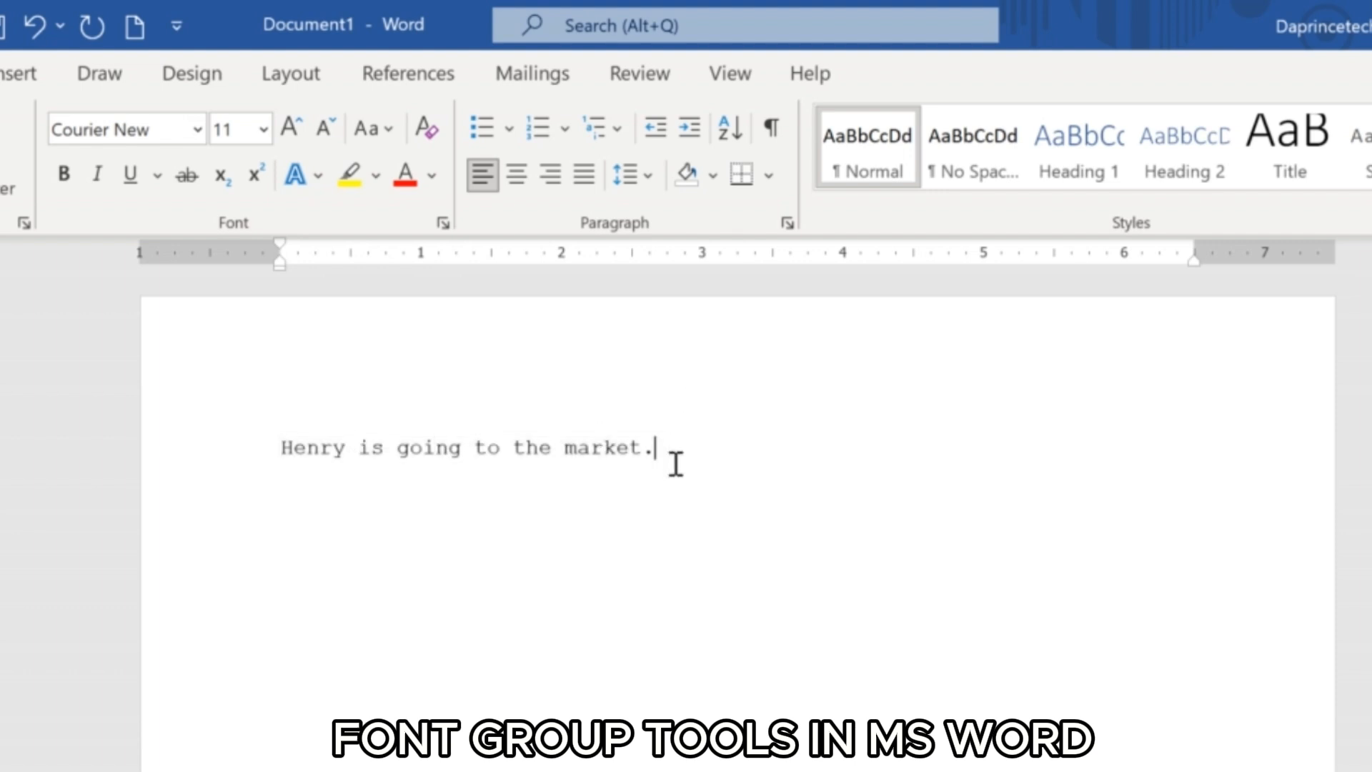
# Write the same sentence, ending in "is going to the market.", again as a new paragraph below the first.
pyautogui.press('Return')
pyautogui.write('Henr y ')
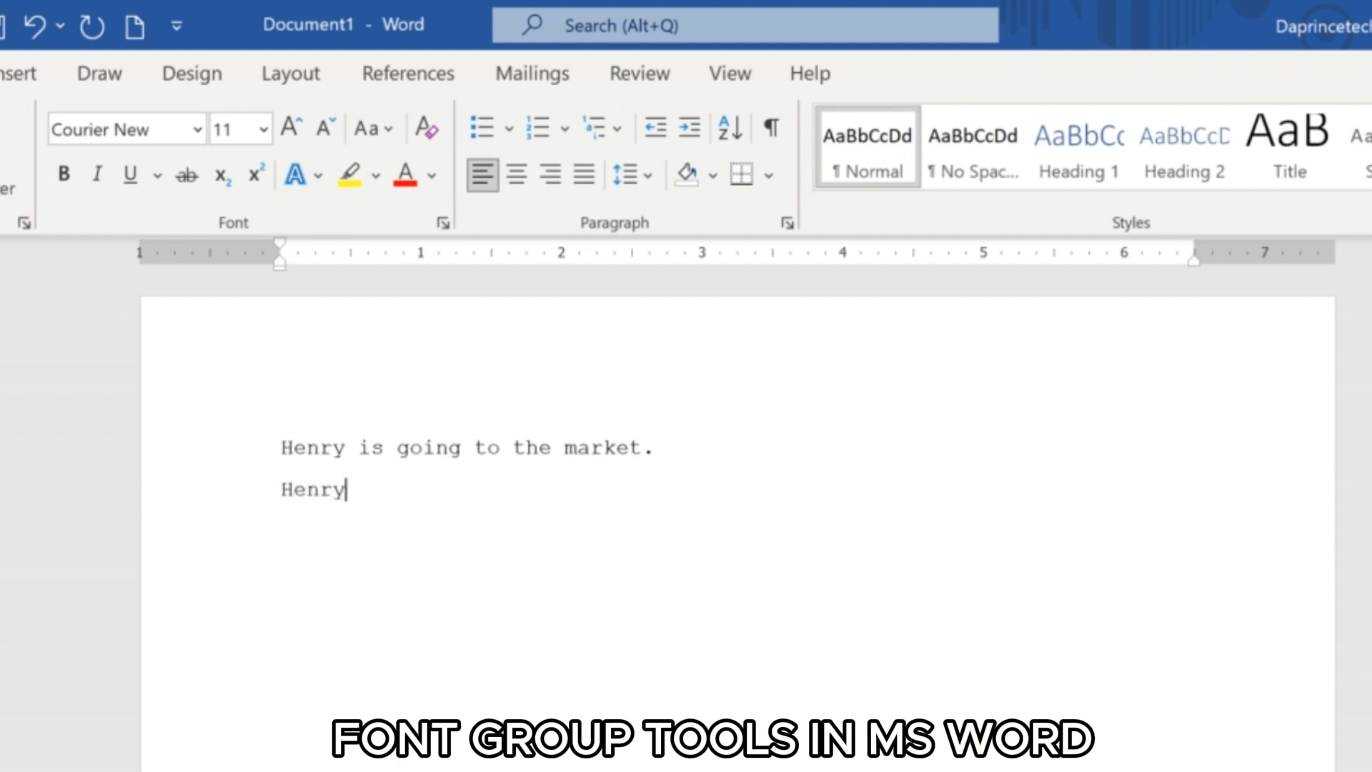
pyautogui.write('is going t')
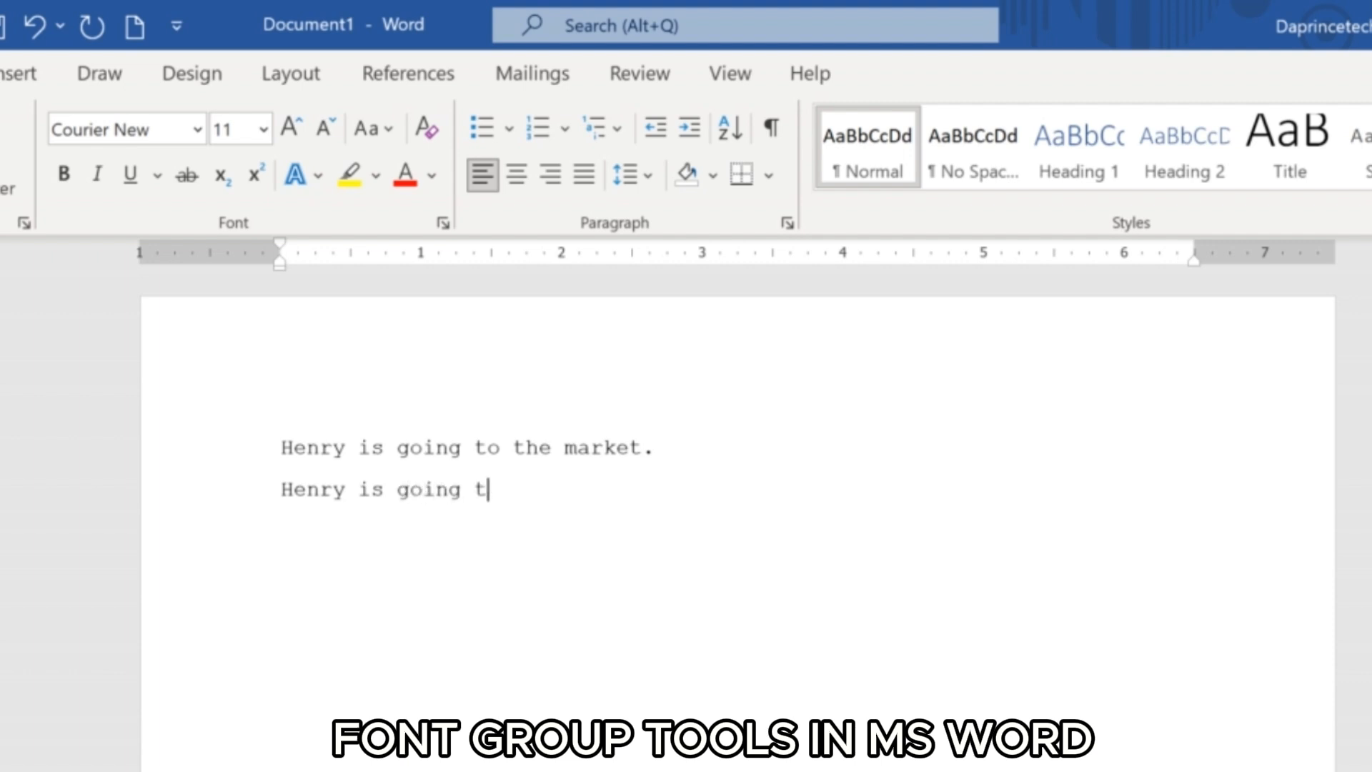
pyautogui.write(' the mar')
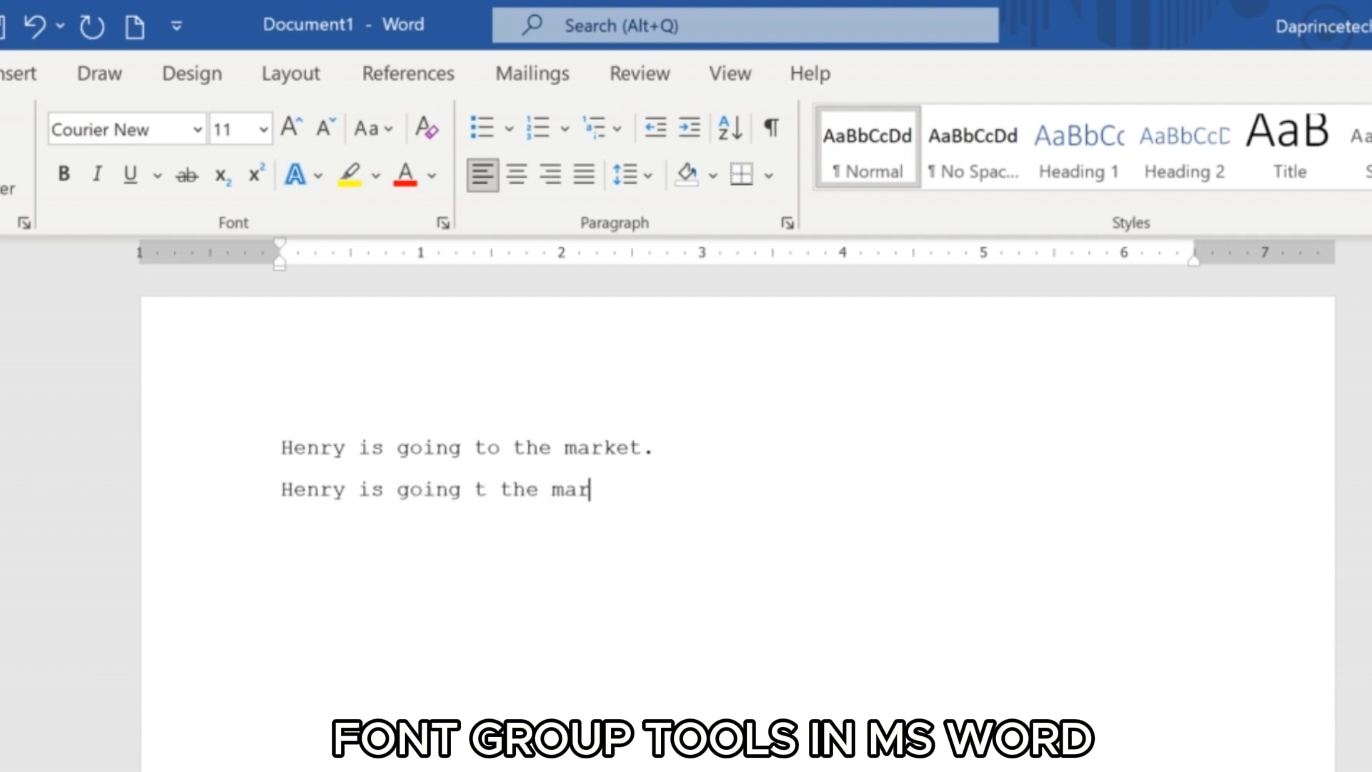
pyautogui.press('BackSpace')
pyautogui.press('BackSpace')
pyautogui.press('BackSpace')
pyautogui.press('BackSpace')
pyautogui.press('BackSpace')
pyautogui.press('BackSpace')
pyautogui.press('BackSpace')
pyautogui.press('BackSpace')
pyautogui.press('BackSpace')
pyautogui.press('BackSpace')
pyautogui.press('BackSpace')
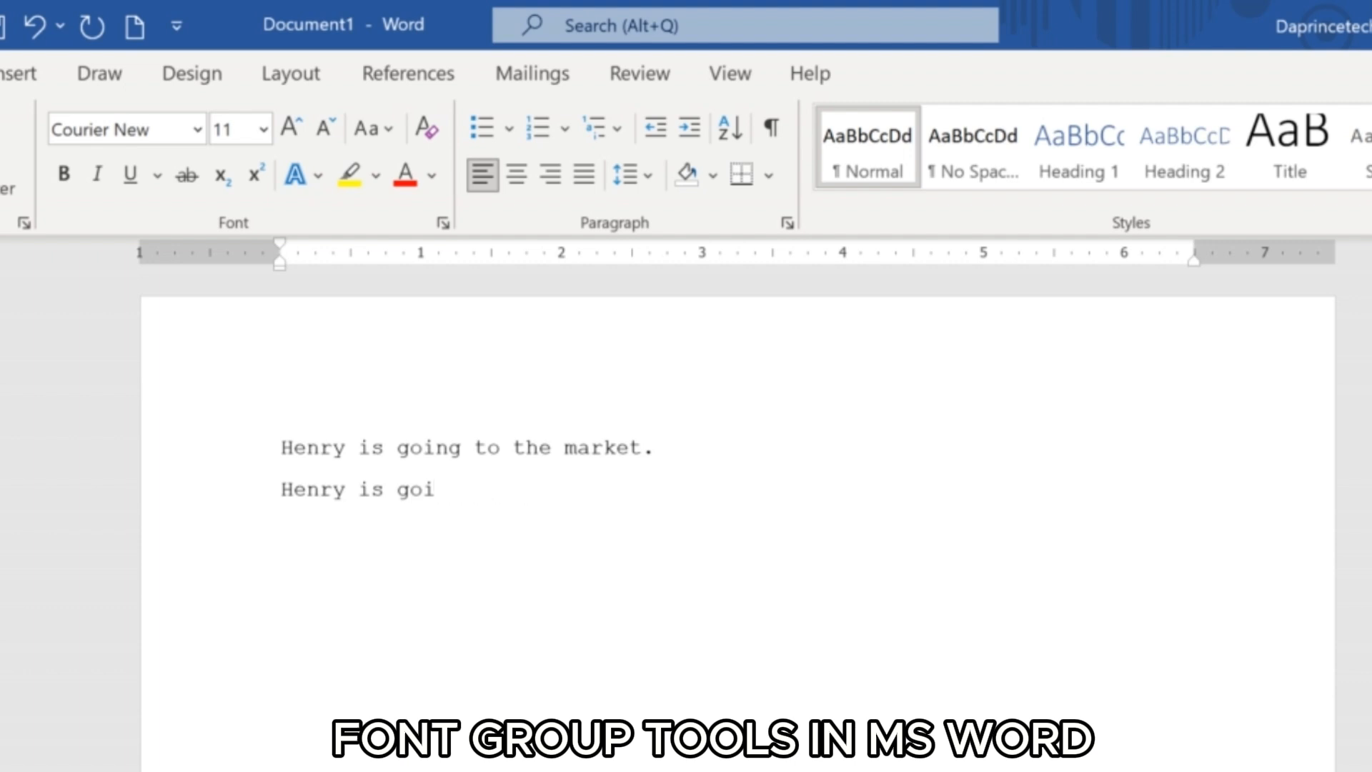
pyautogui.write('ng to the marke')
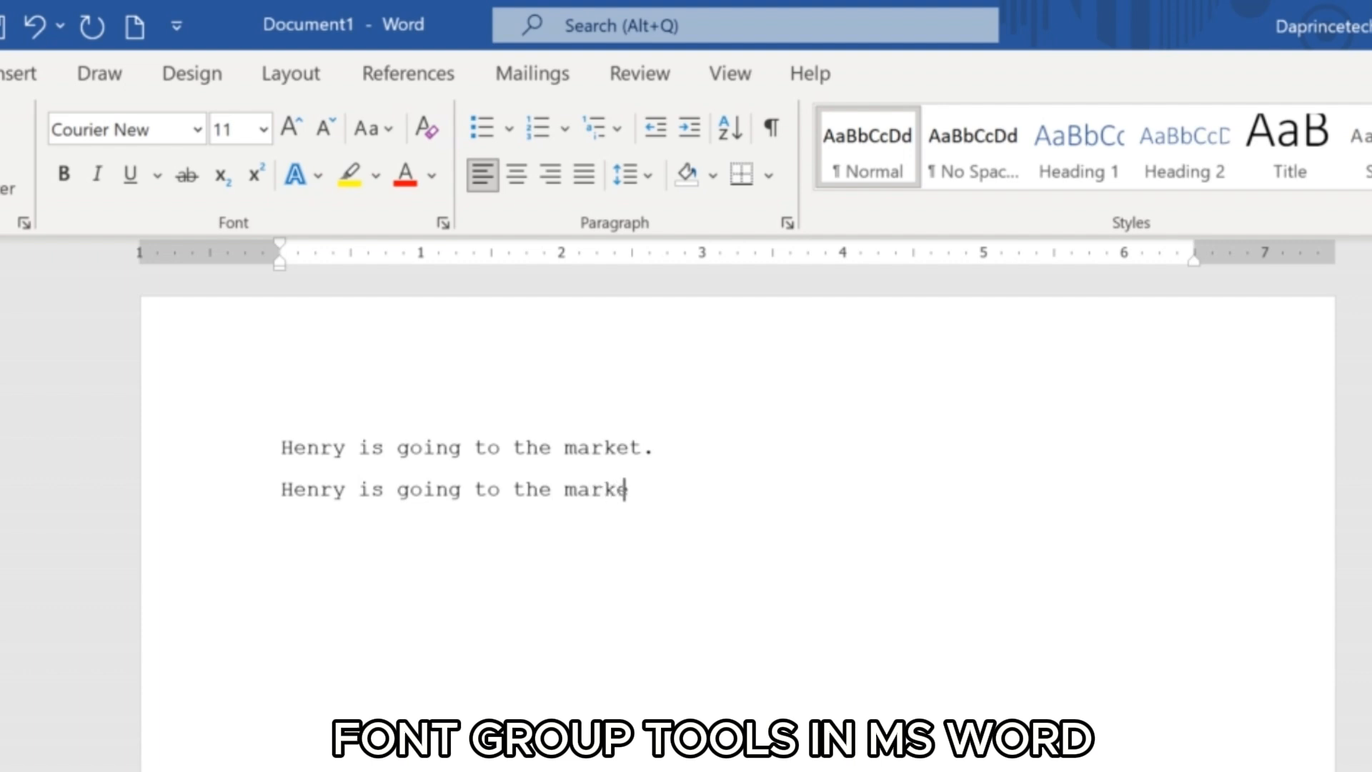
pyautogui.write('t.')
# Change the font of the second sentence to Arial Rounded MT Bold.
pyautogui.moveTo(675, 489); pyautogui.dragTo(260, 499)
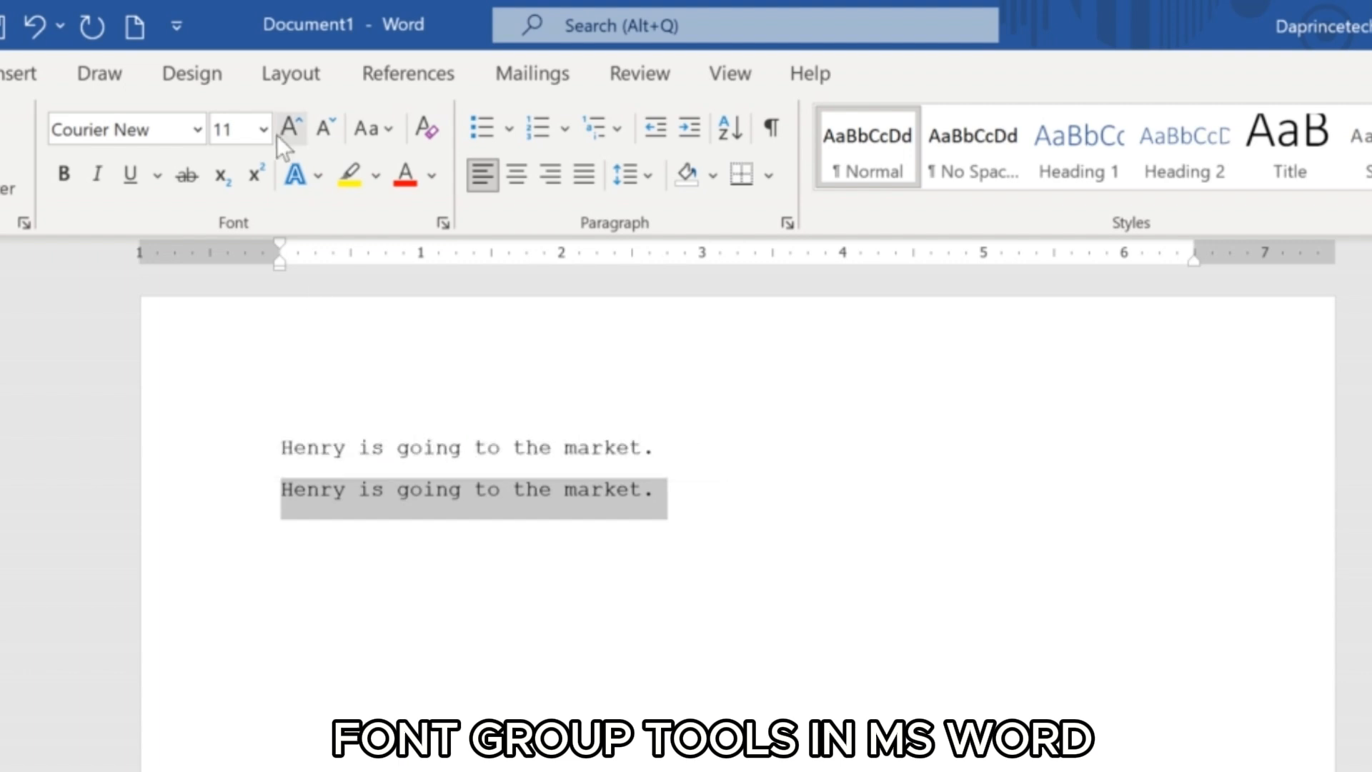
pyautogui.click(195, 130)
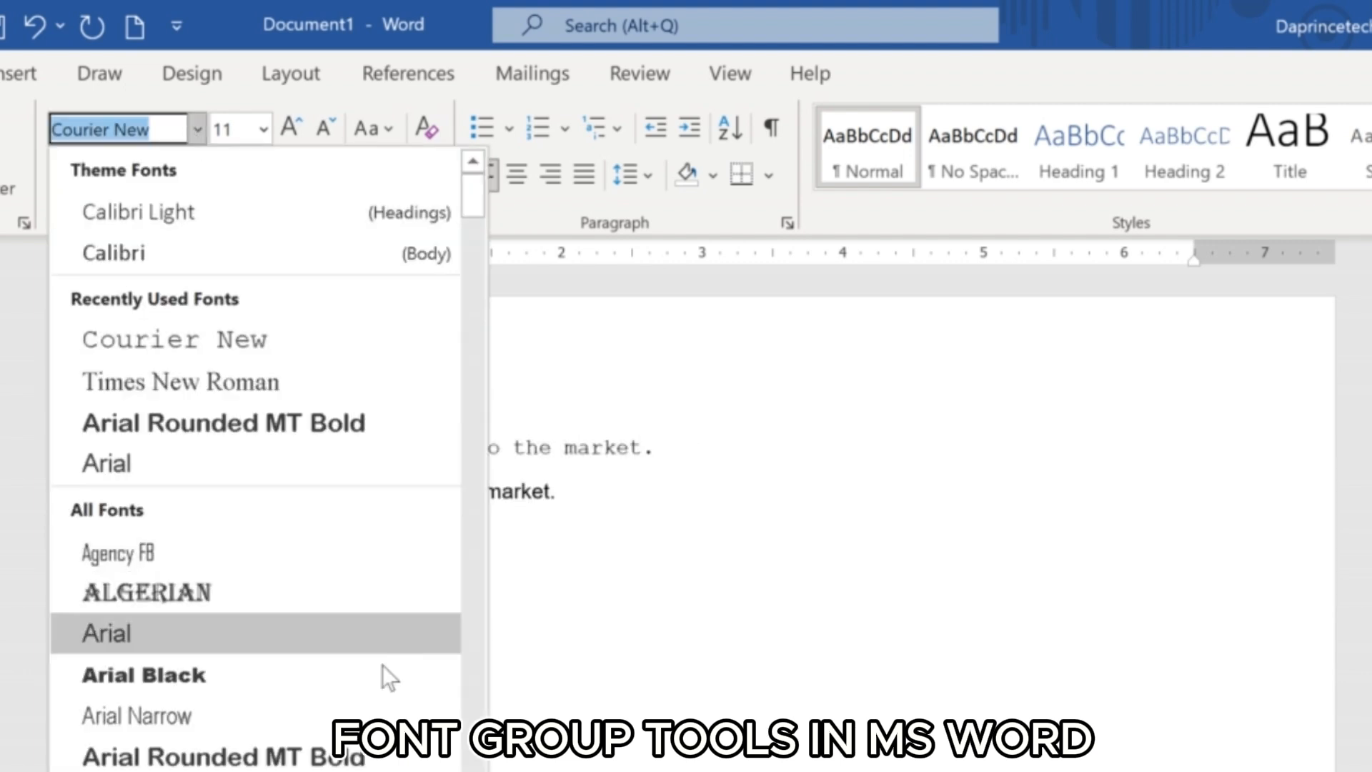
pyautogui.click(214, 756)
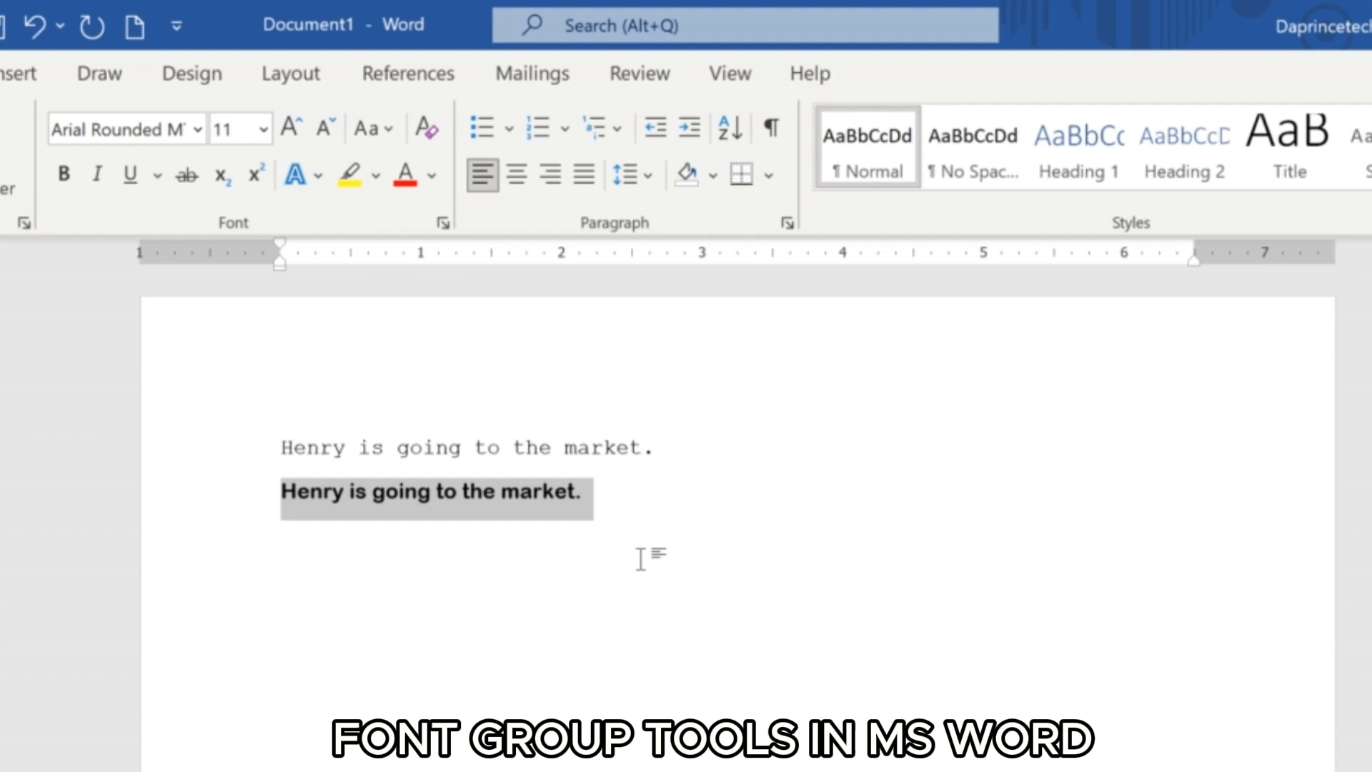
pyautogui.click(641, 497)
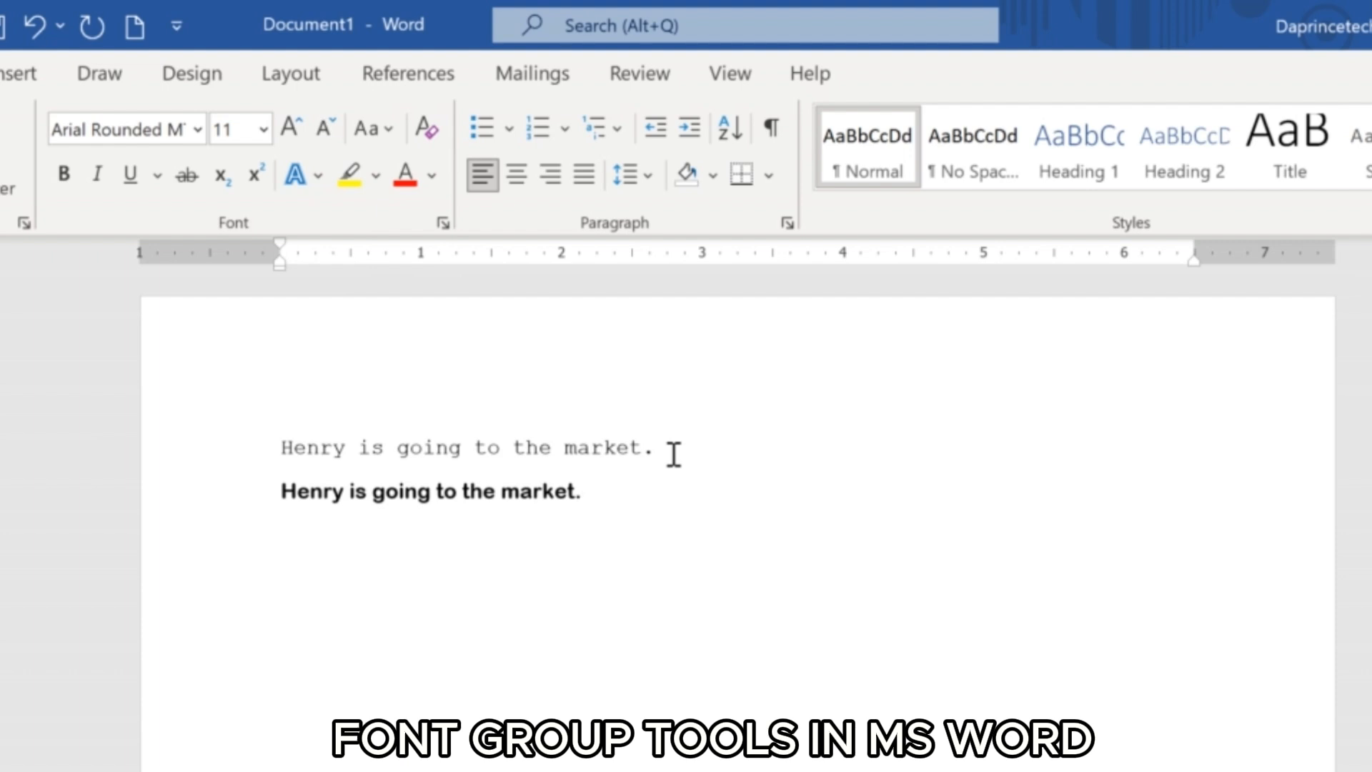
# Set the font size of the first sentence to 16.
pyautogui.moveTo(673, 454); pyautogui.dragTo(309, 483)
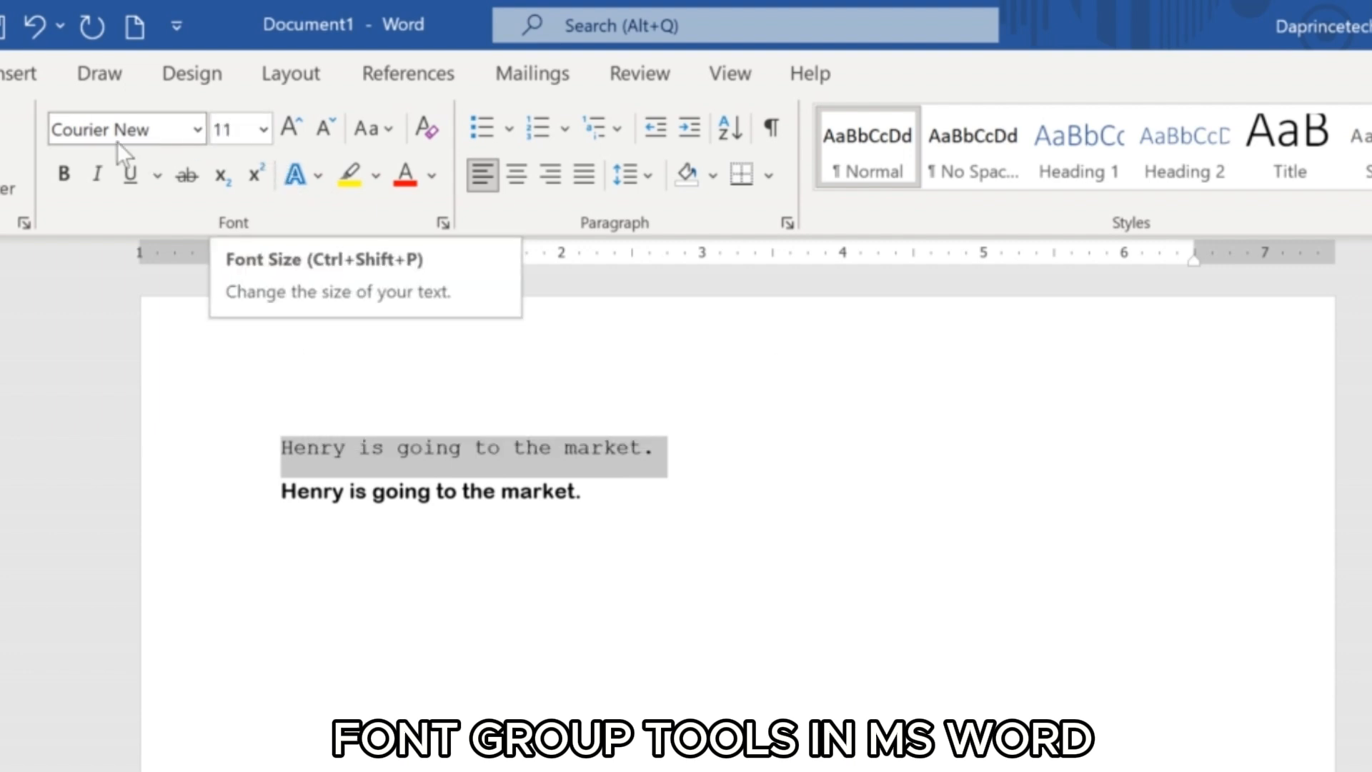
pyautogui.click(263, 130)
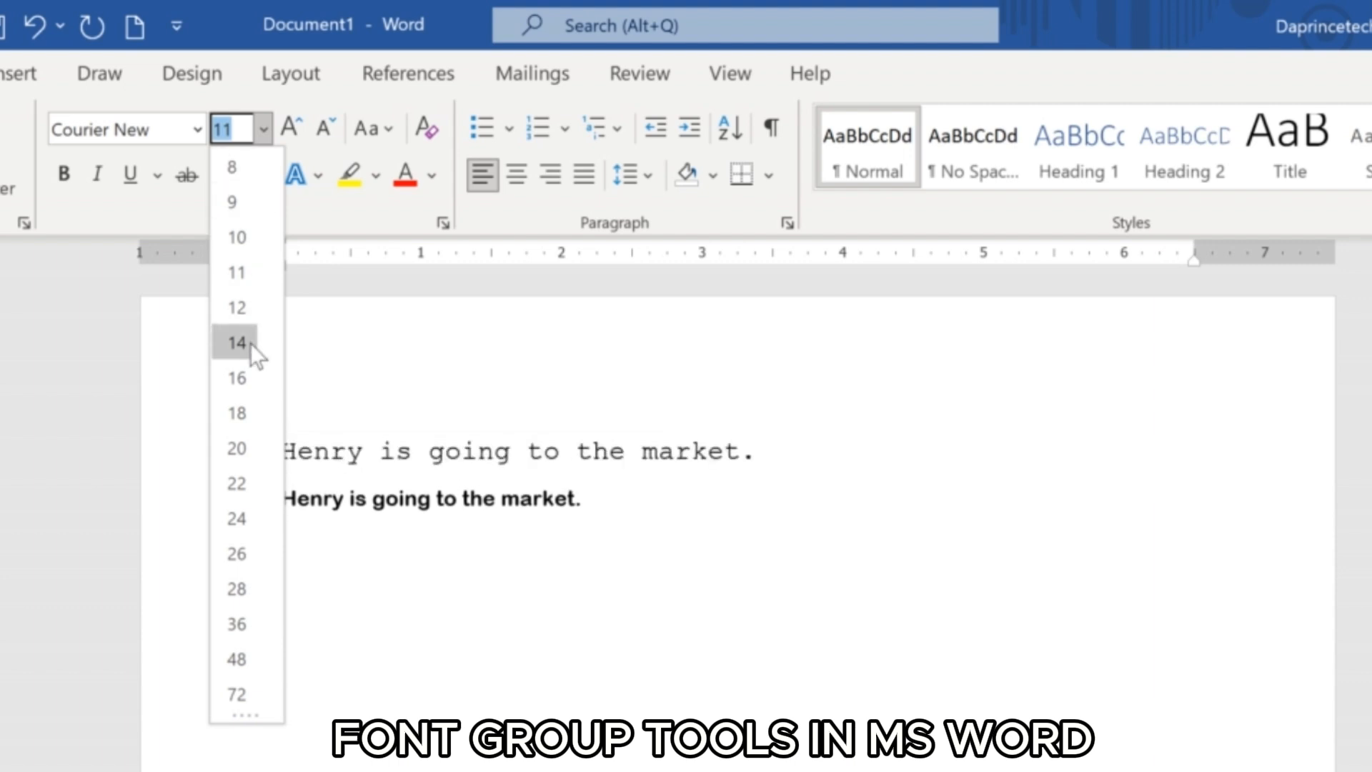
pyautogui.click(244, 379)
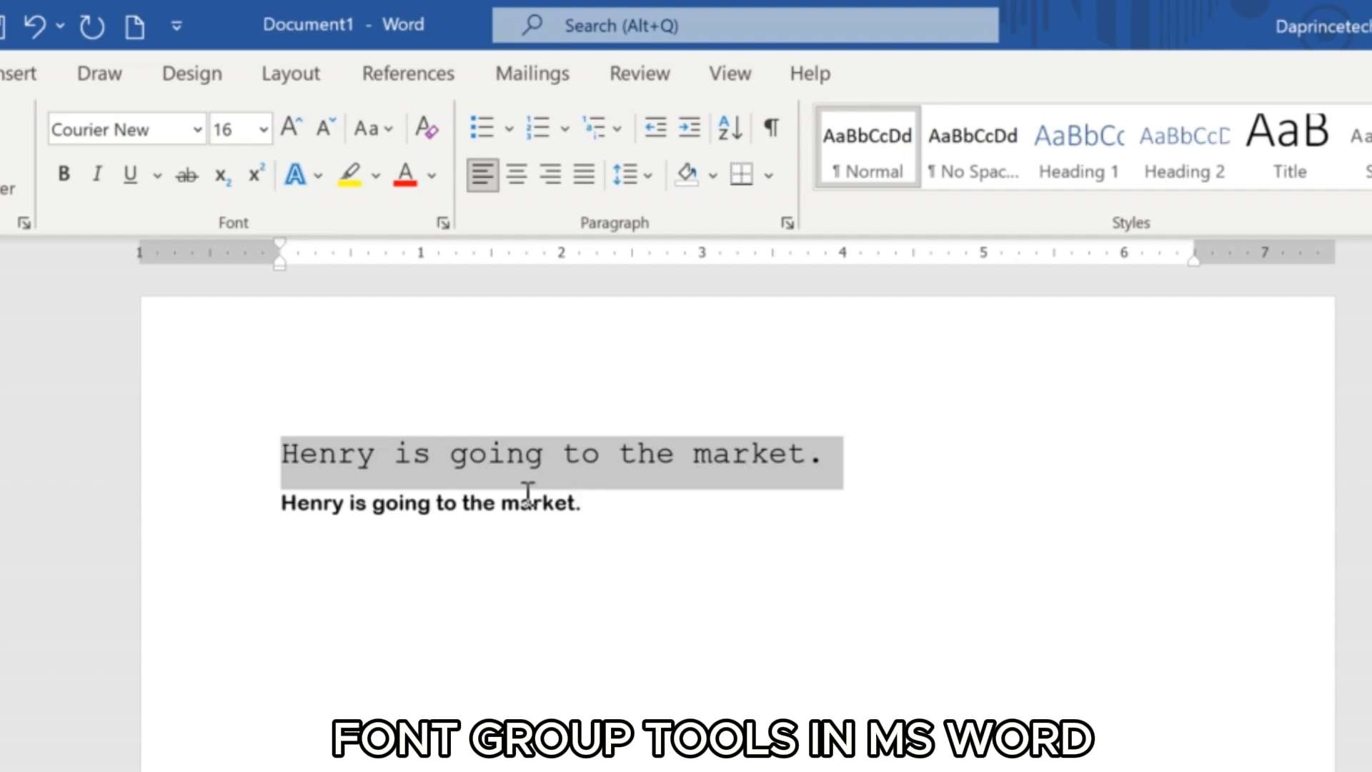
# Set the font size of the second sentence to 12.
pyautogui.click(602, 503)
pyautogui.moveTo(602, 502); pyautogui.dragTo(527, 505)
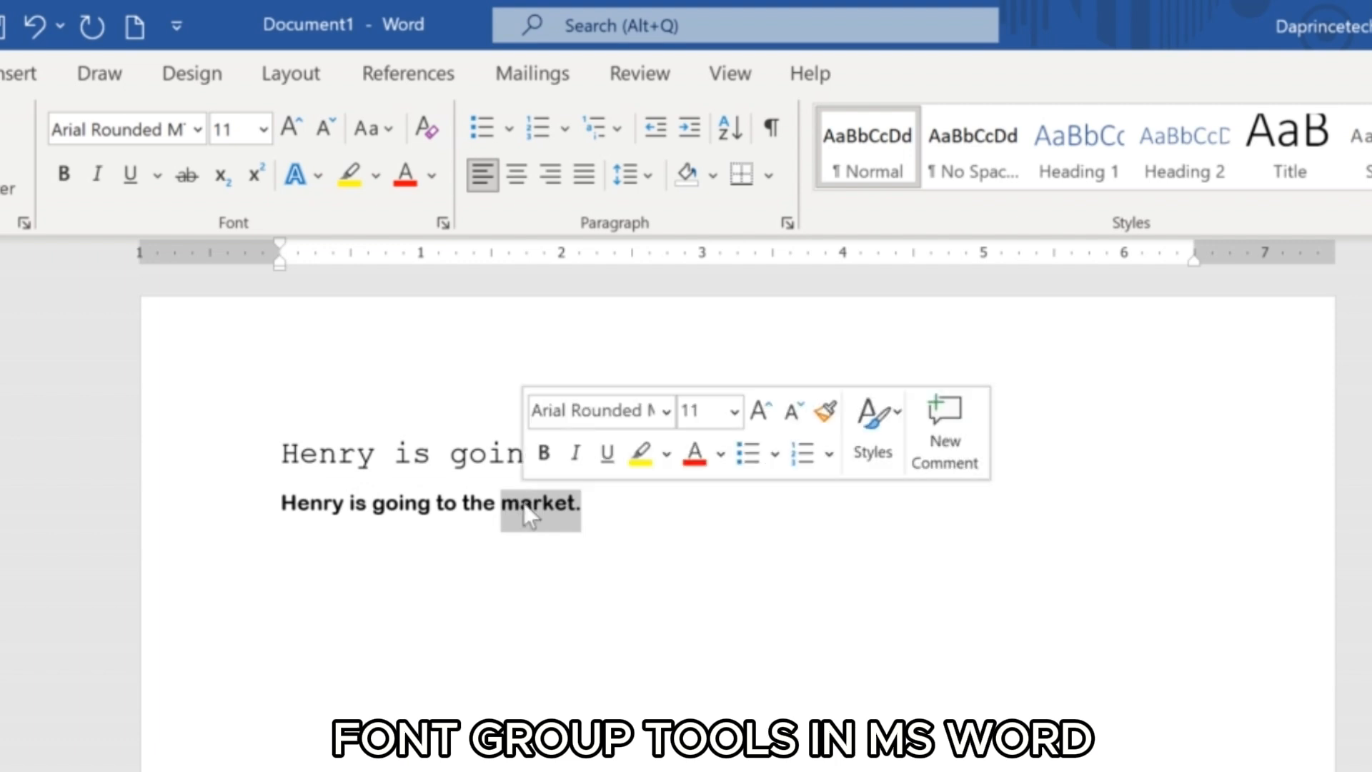
pyautogui.click(653, 520)
pyautogui.moveTo(611, 510); pyautogui.dragTo(269, 512)
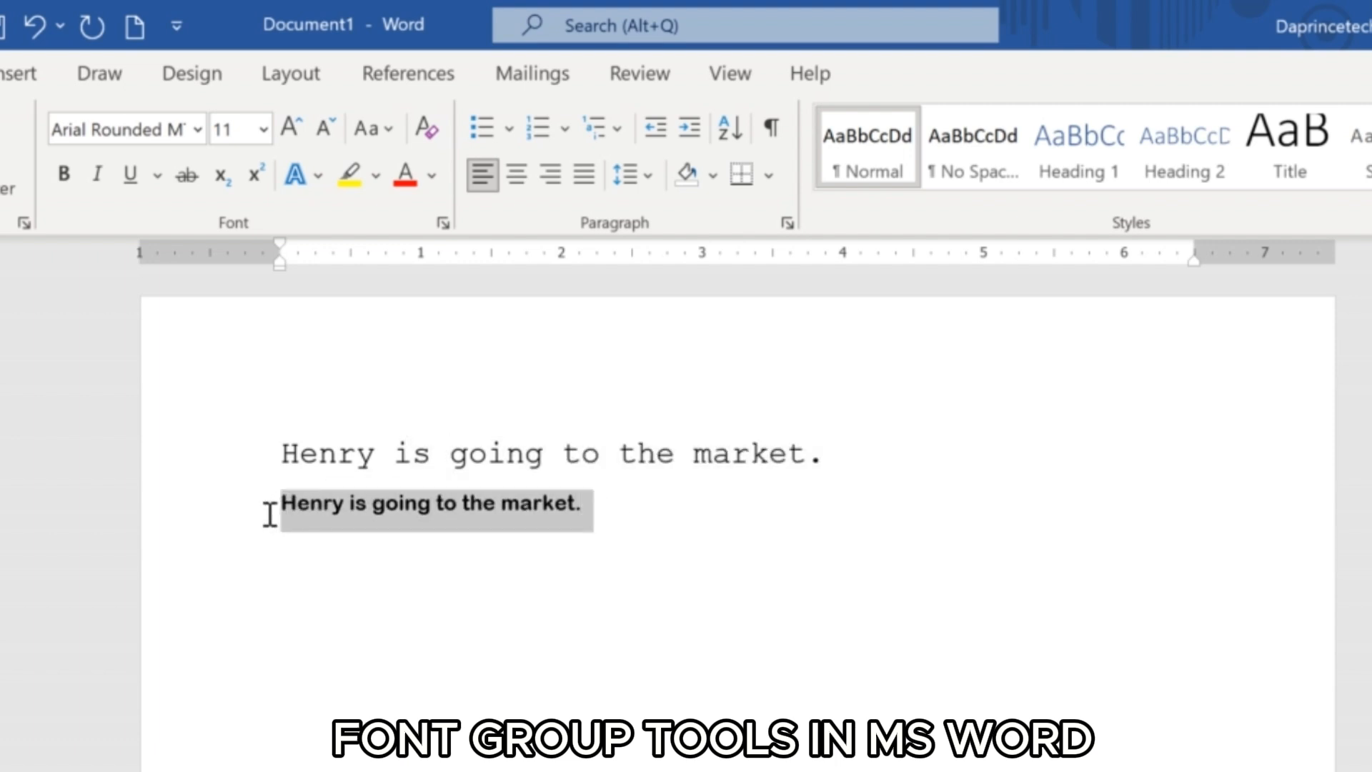
pyautogui.click(258, 129)
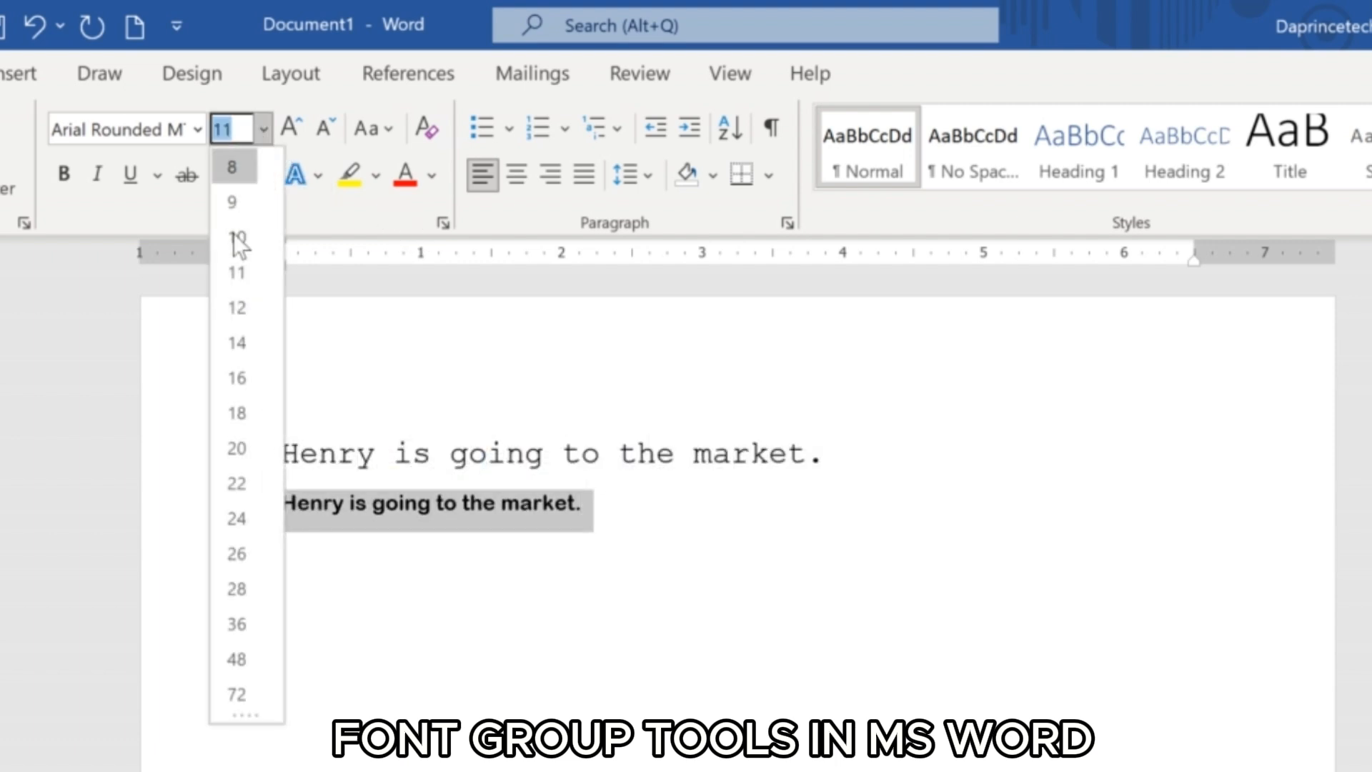
pyautogui.click(234, 306)
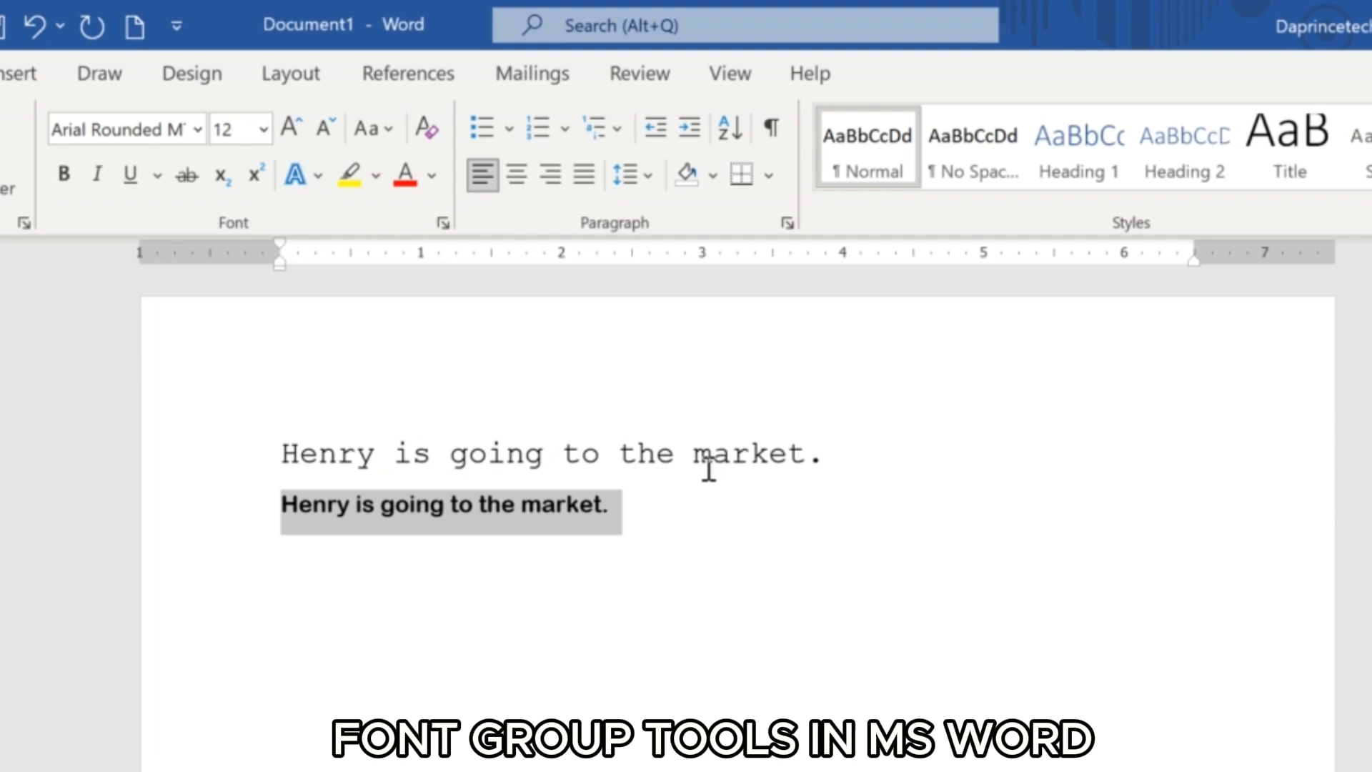
pyautogui.click(826, 475)
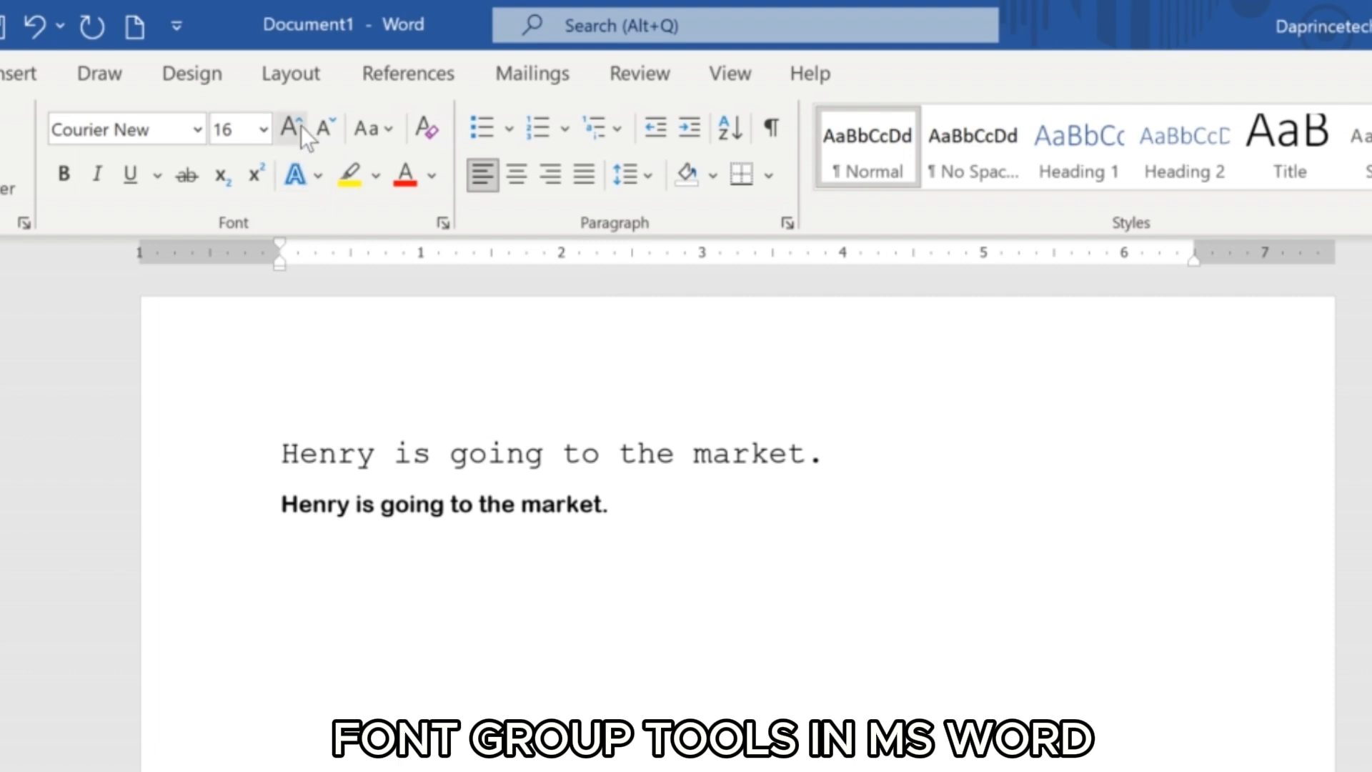
# Enlarge the first sentence by two increments with Increase Font Size, up to size 20.
pyautogui.click(258, 130)
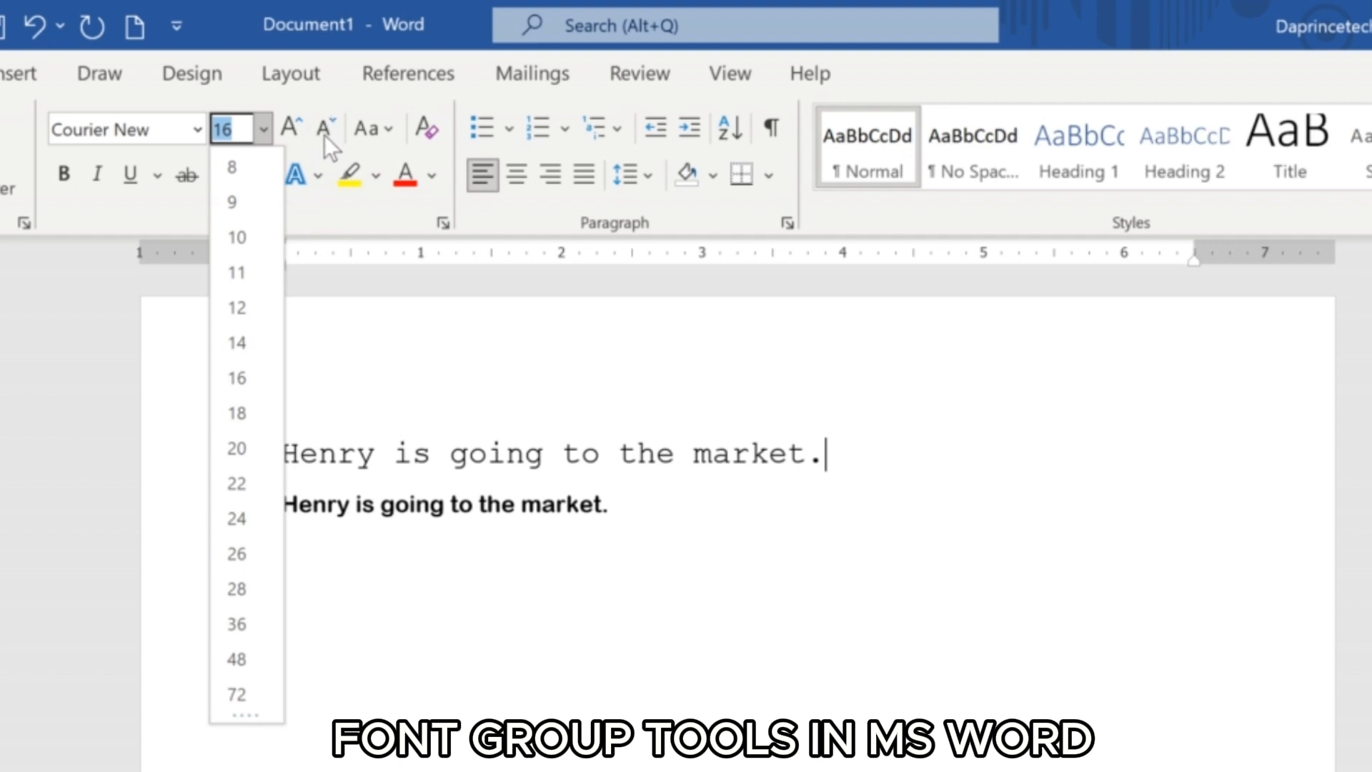
pyautogui.click(611, 448)
pyautogui.moveTo(835, 448); pyautogui.dragTo(315, 470)
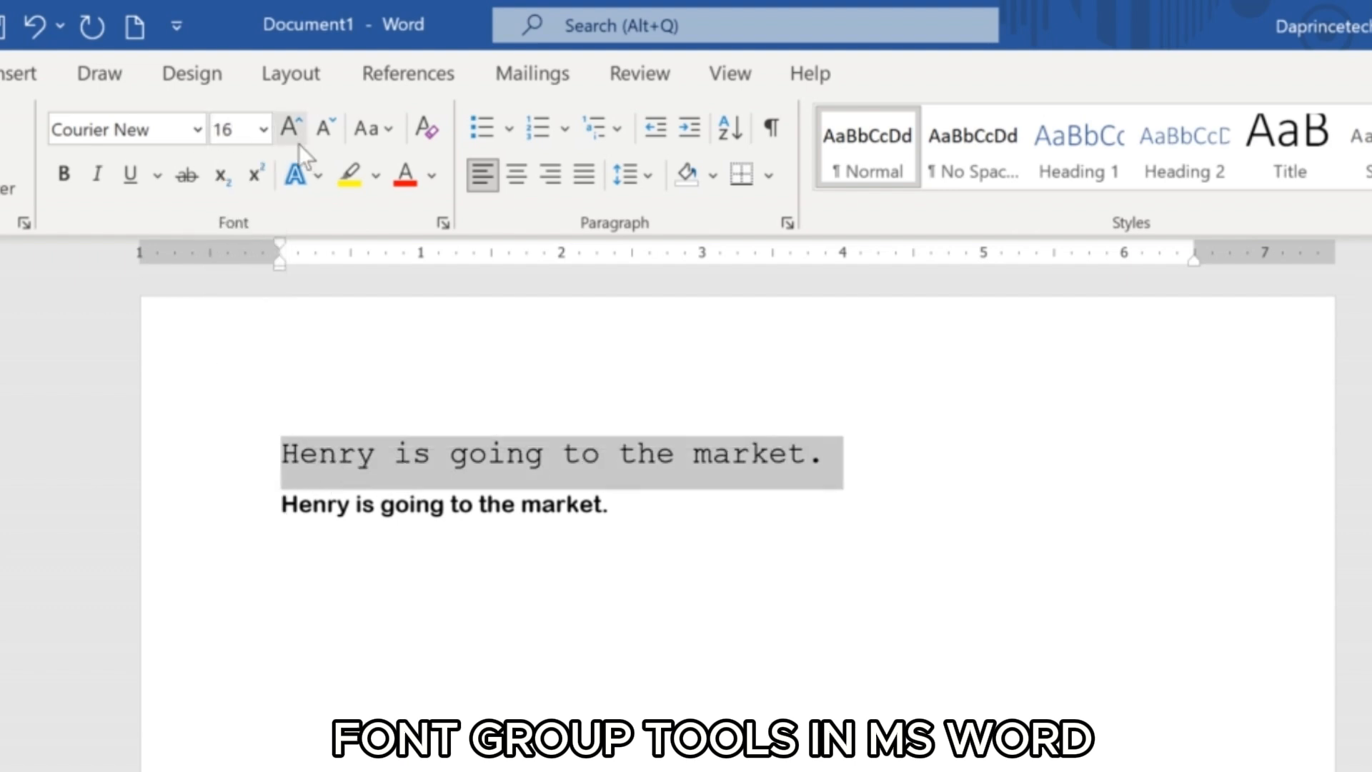
pyautogui.click(264, 126)
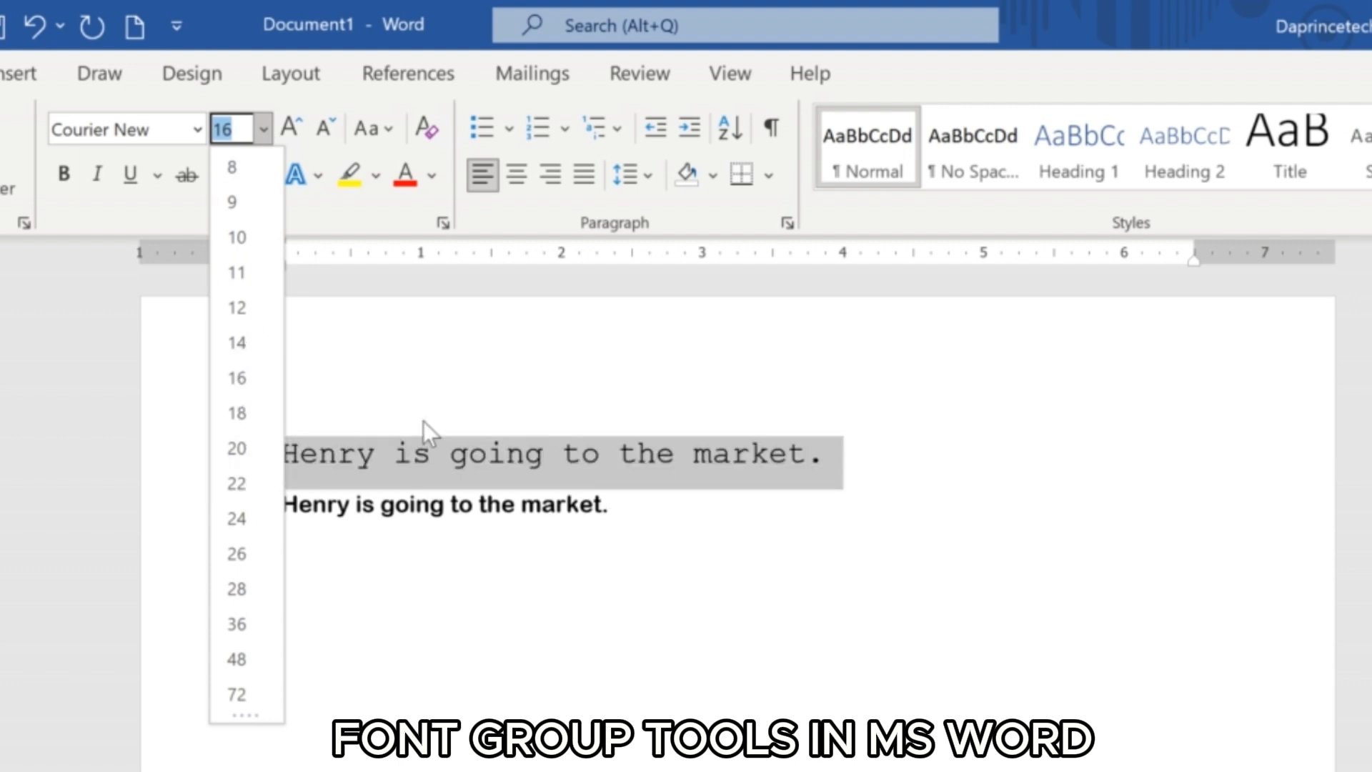
pyautogui.press('Escape')
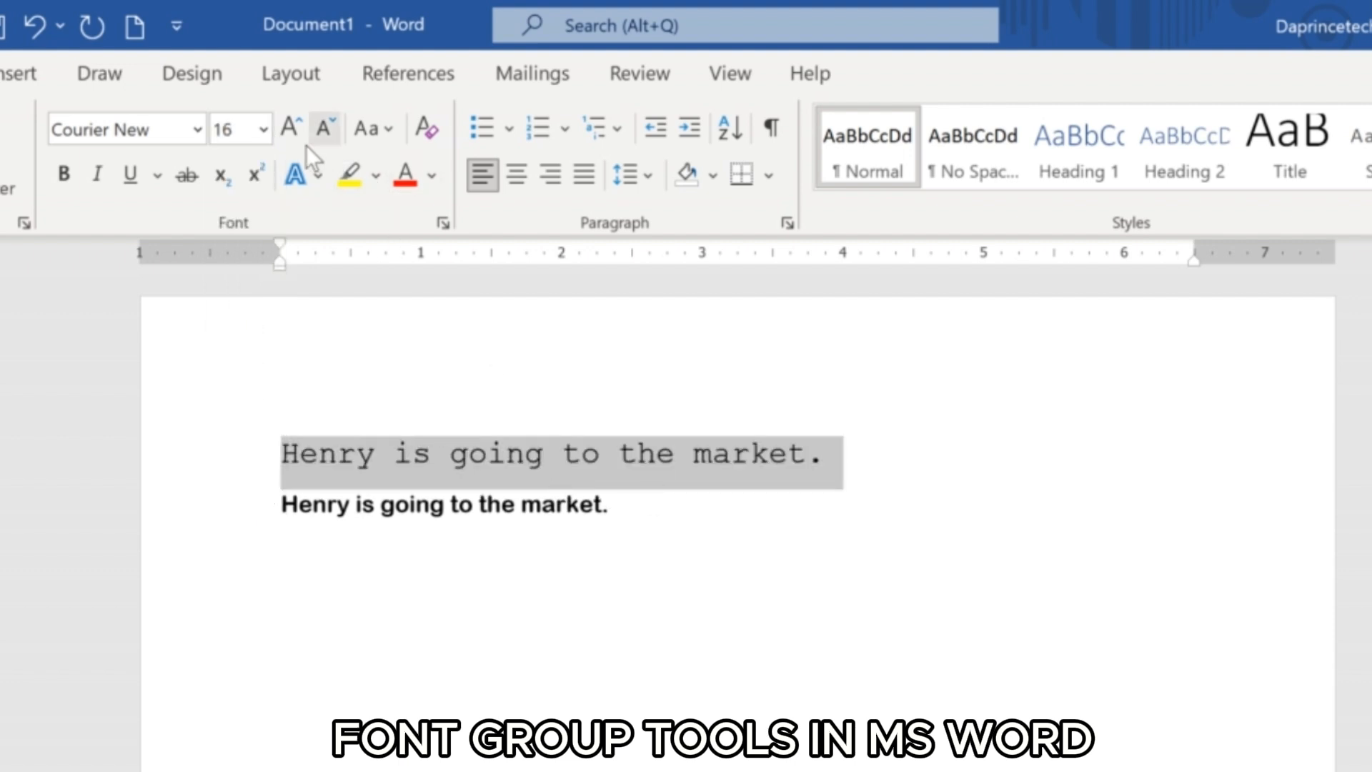
pyautogui.click(290, 131)
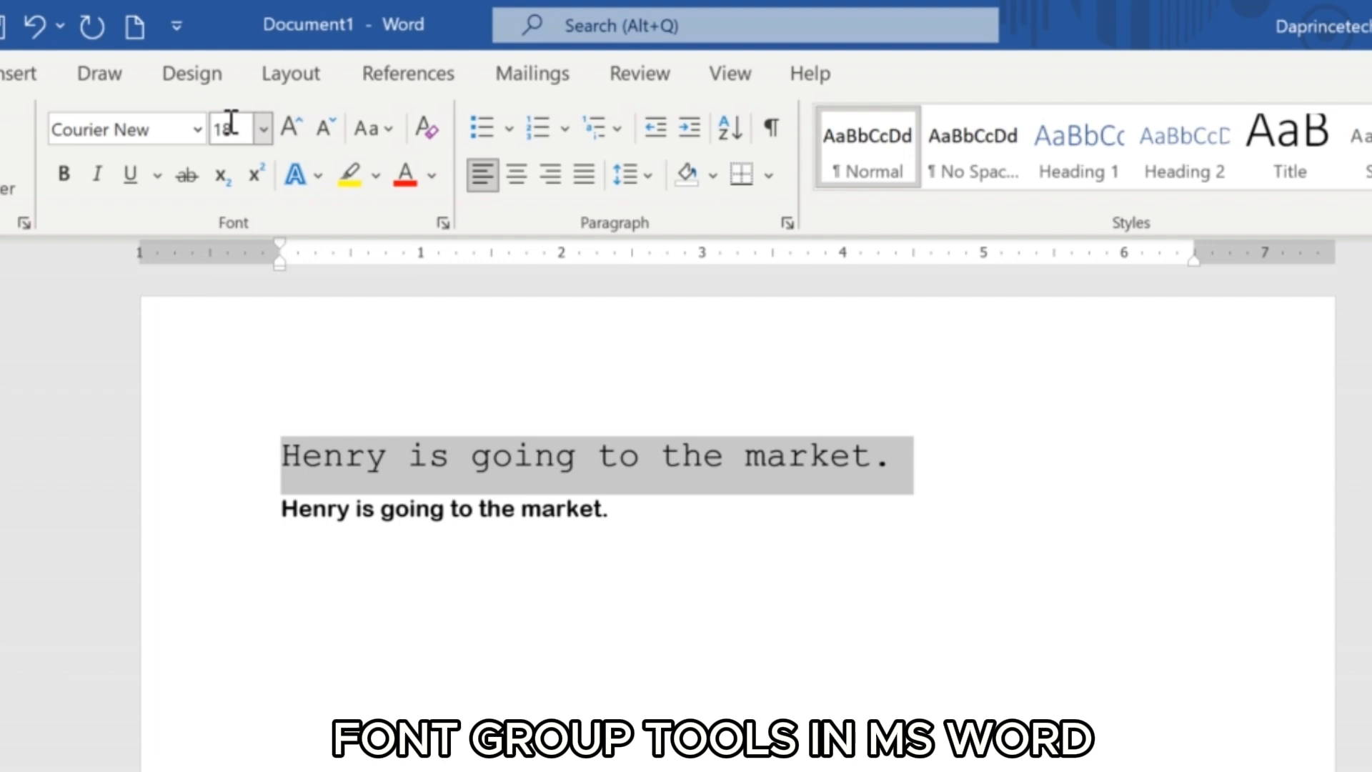
pyautogui.click(290, 135)
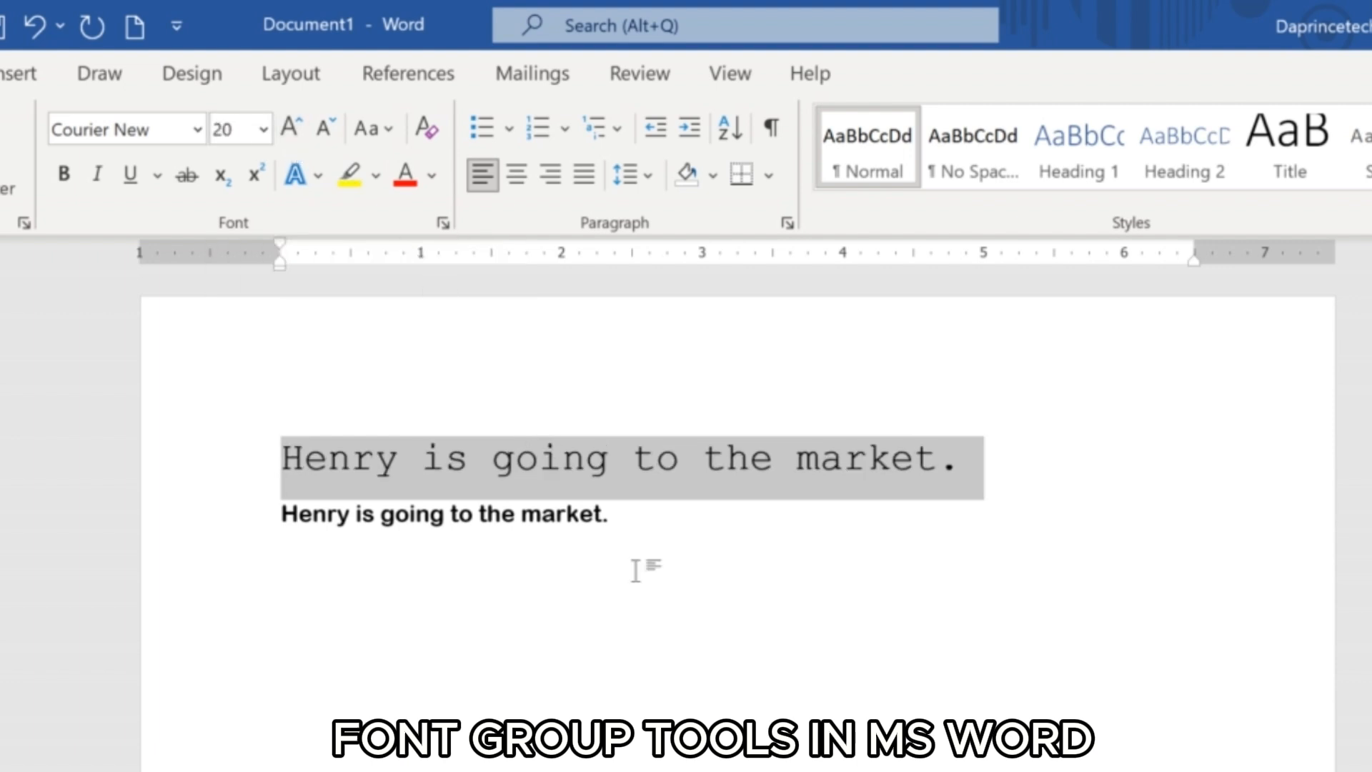
# Shrink the second sentence to size 11 with Decrease Font Size, and enlarge it to size 14 with Increase Font Size.
pyautogui.click(636, 522)
pyautogui.moveTo(560, 530); pyautogui.dragTo(306, 530)
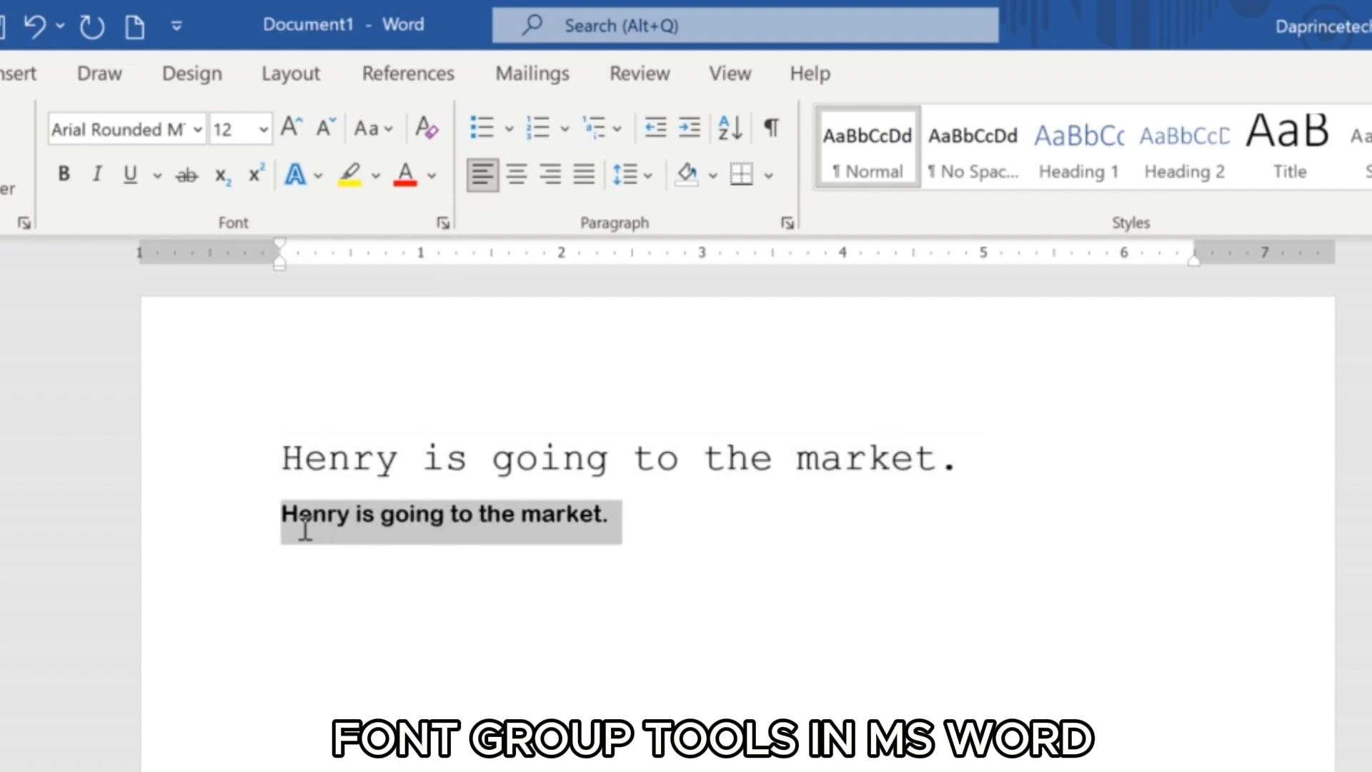
pyautogui.click(261, 130)
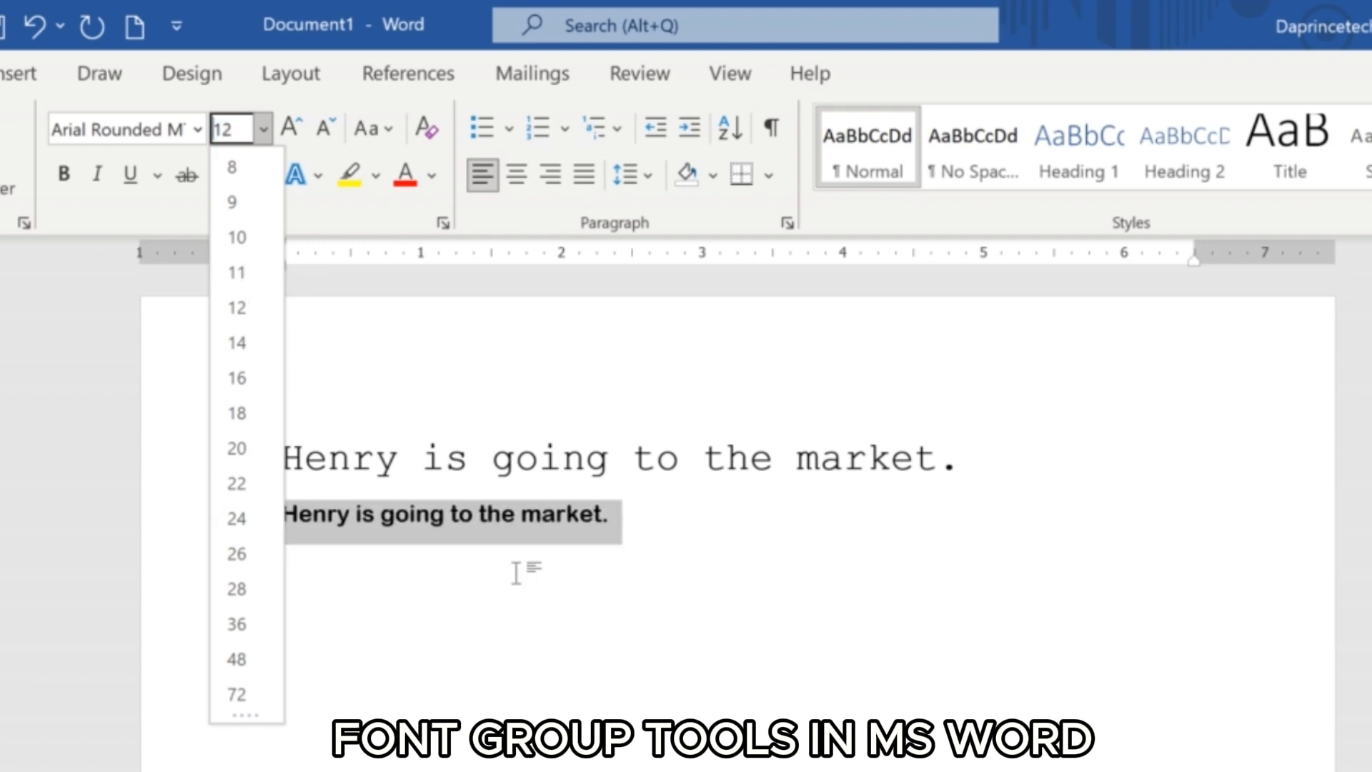
pyautogui.press('Escape')
pyautogui.click(325, 130)
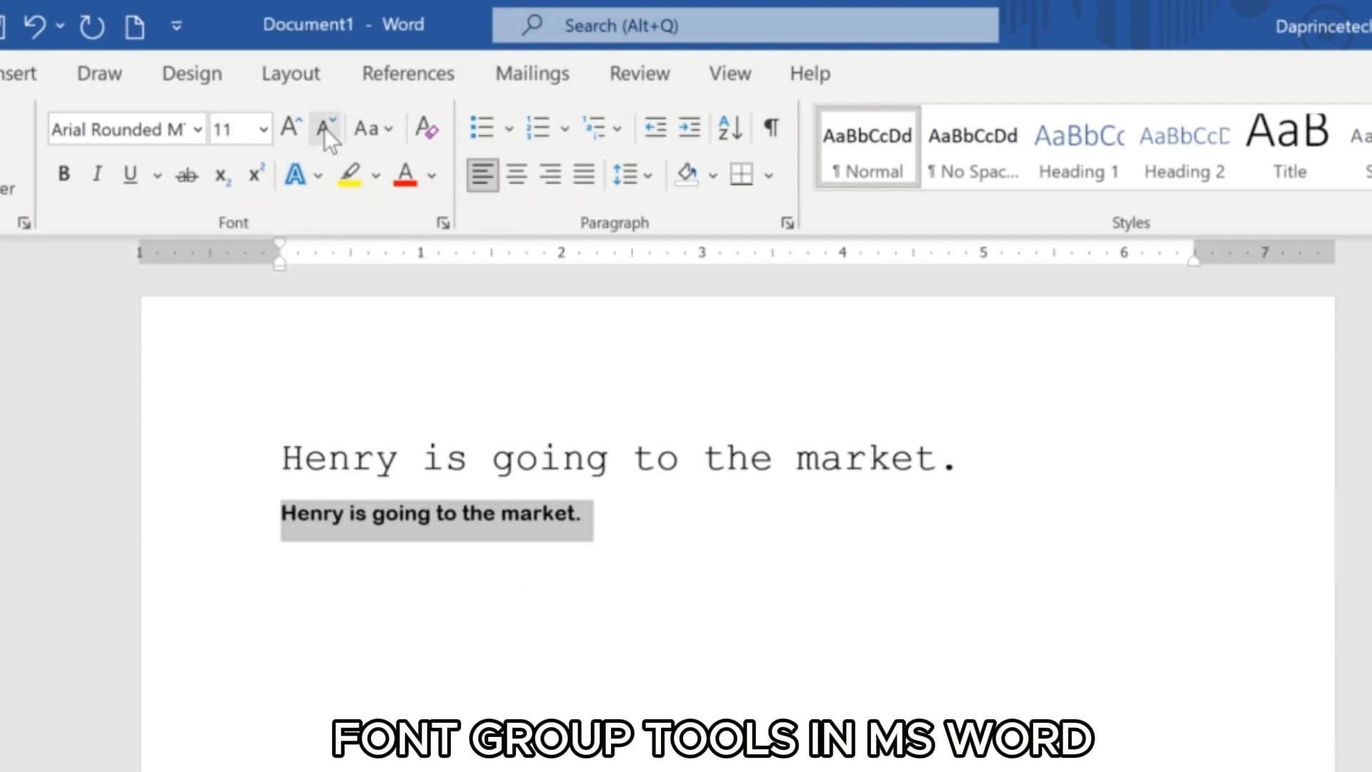
pyautogui.click(300, 125)
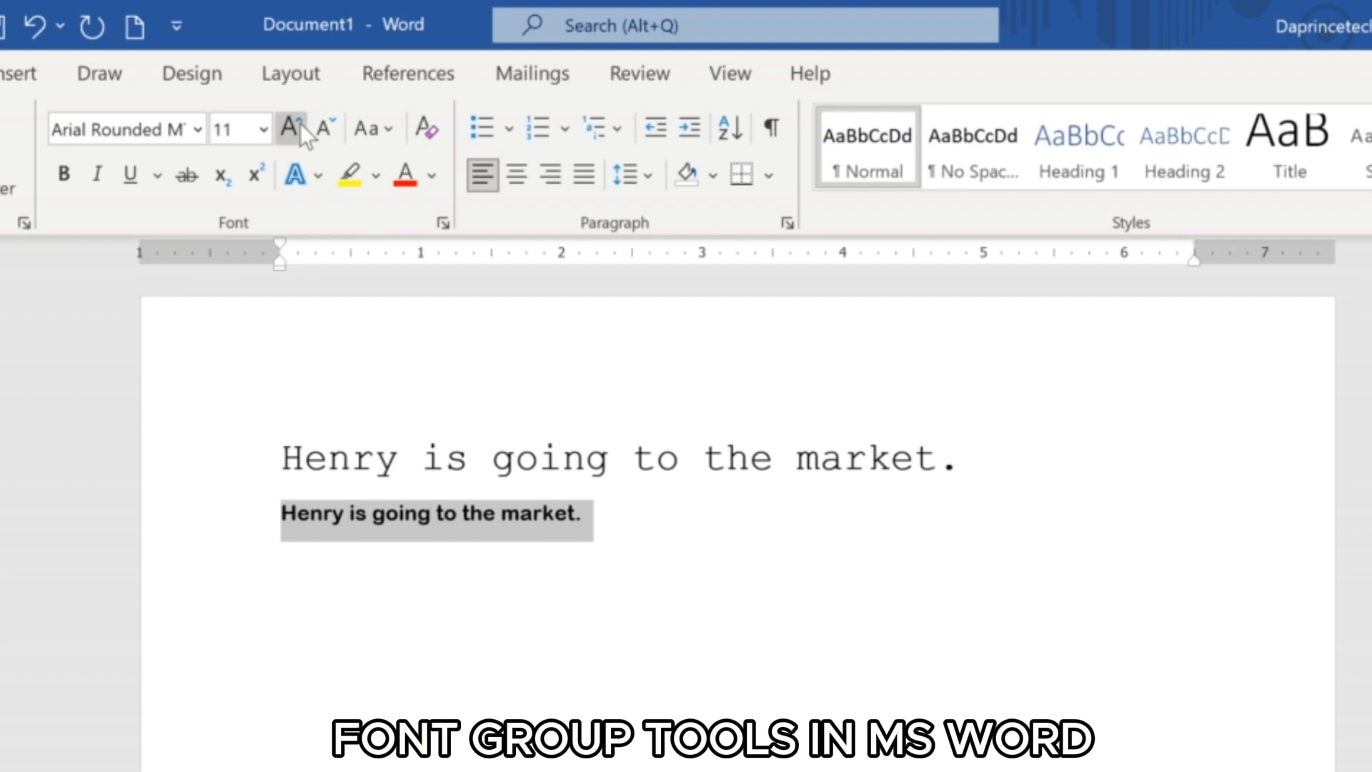
pyautogui.click(300, 127)
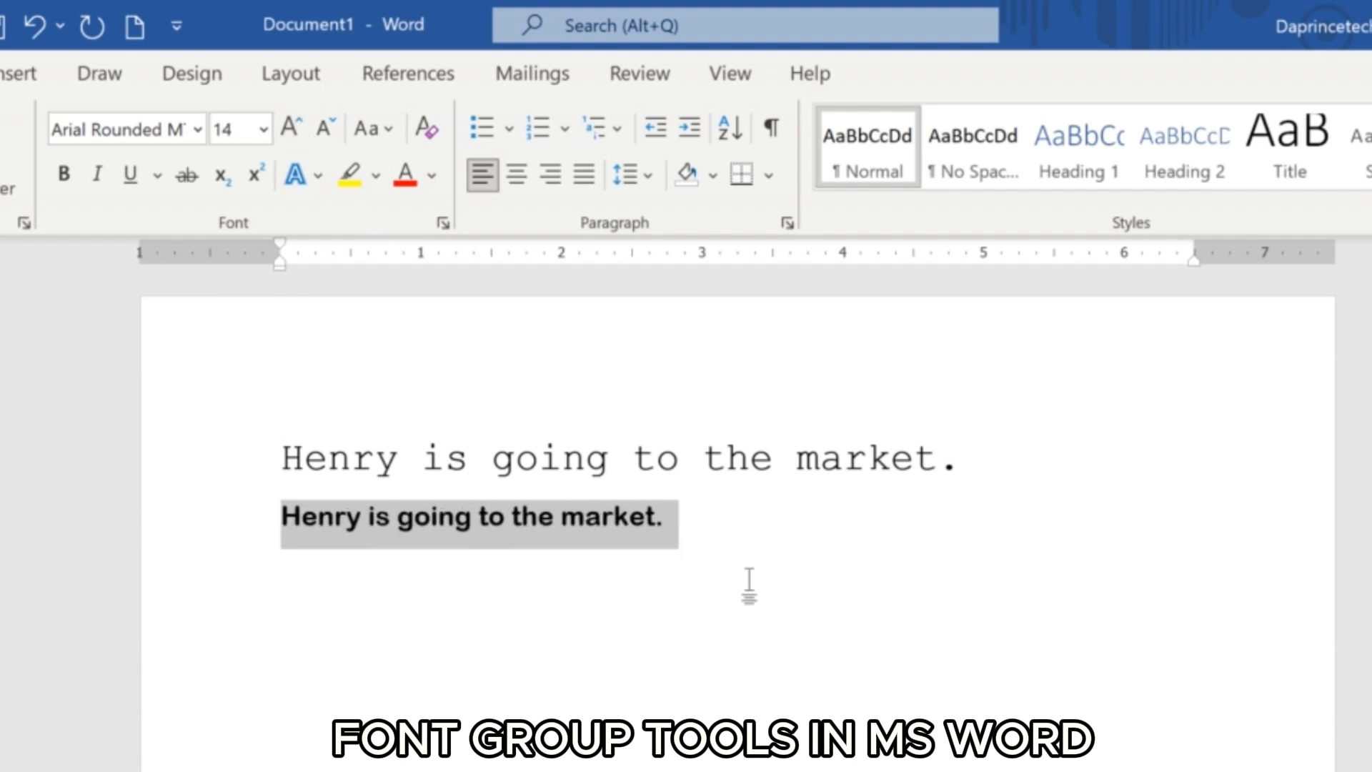
pyautogui.click(706, 524)
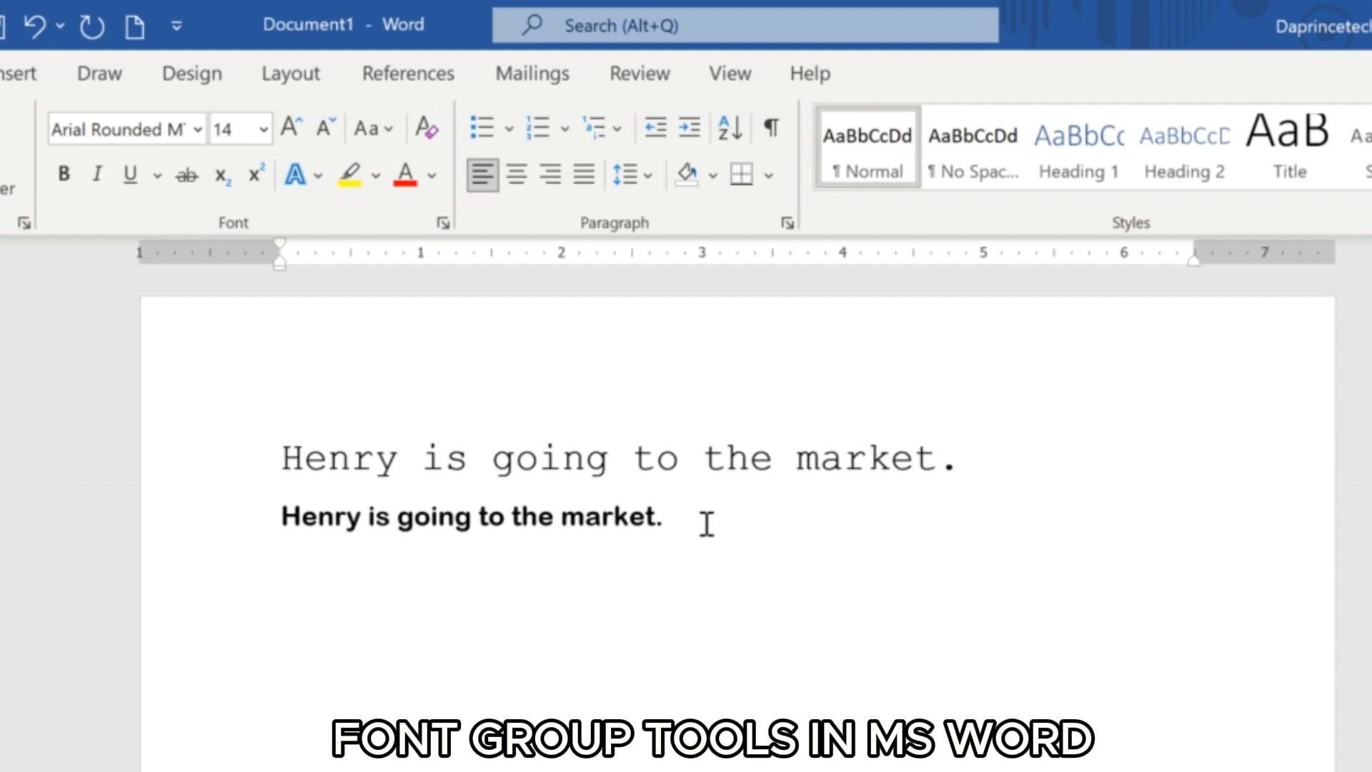
# Bold "the market" in the first sentence and italicize "going" in the second sentence.
pyautogui.click(979, 463)
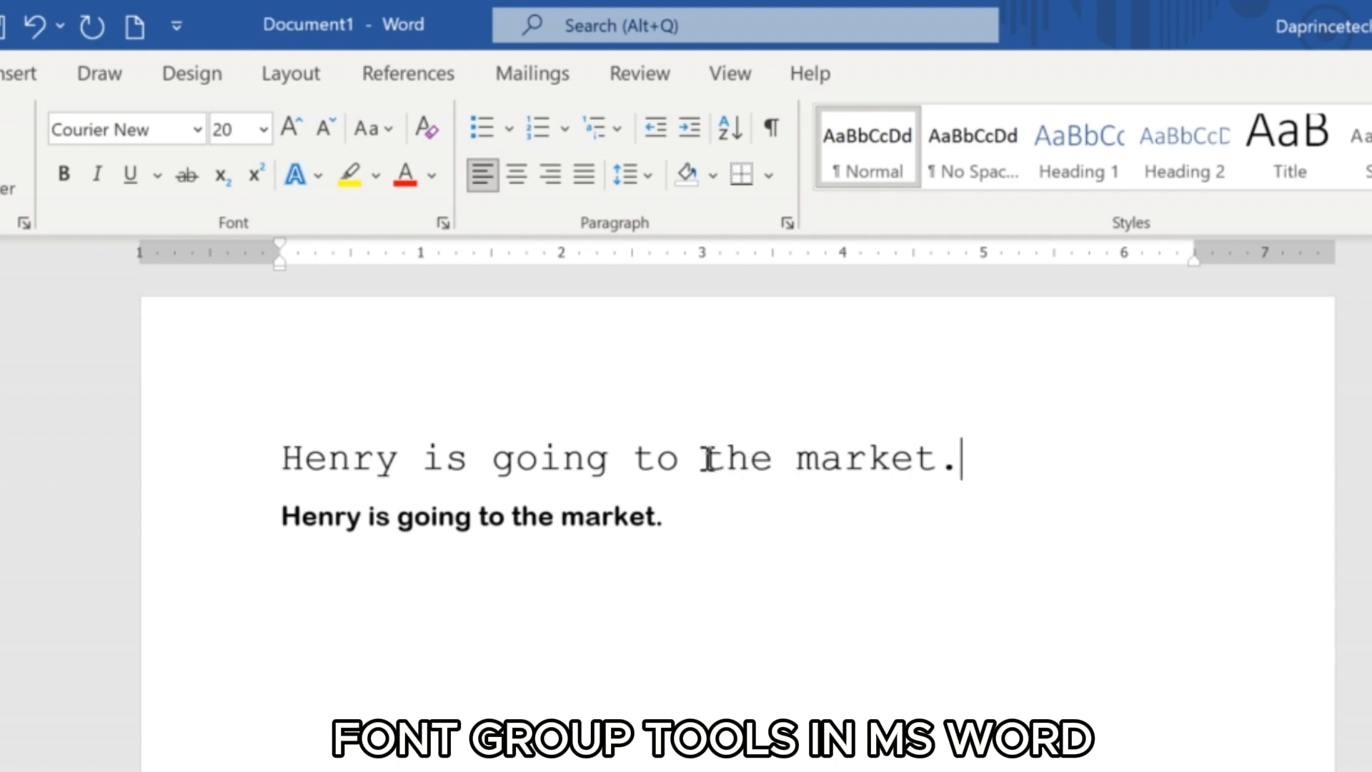
pyautogui.moveTo(704, 458); pyautogui.dragTo(918, 450)
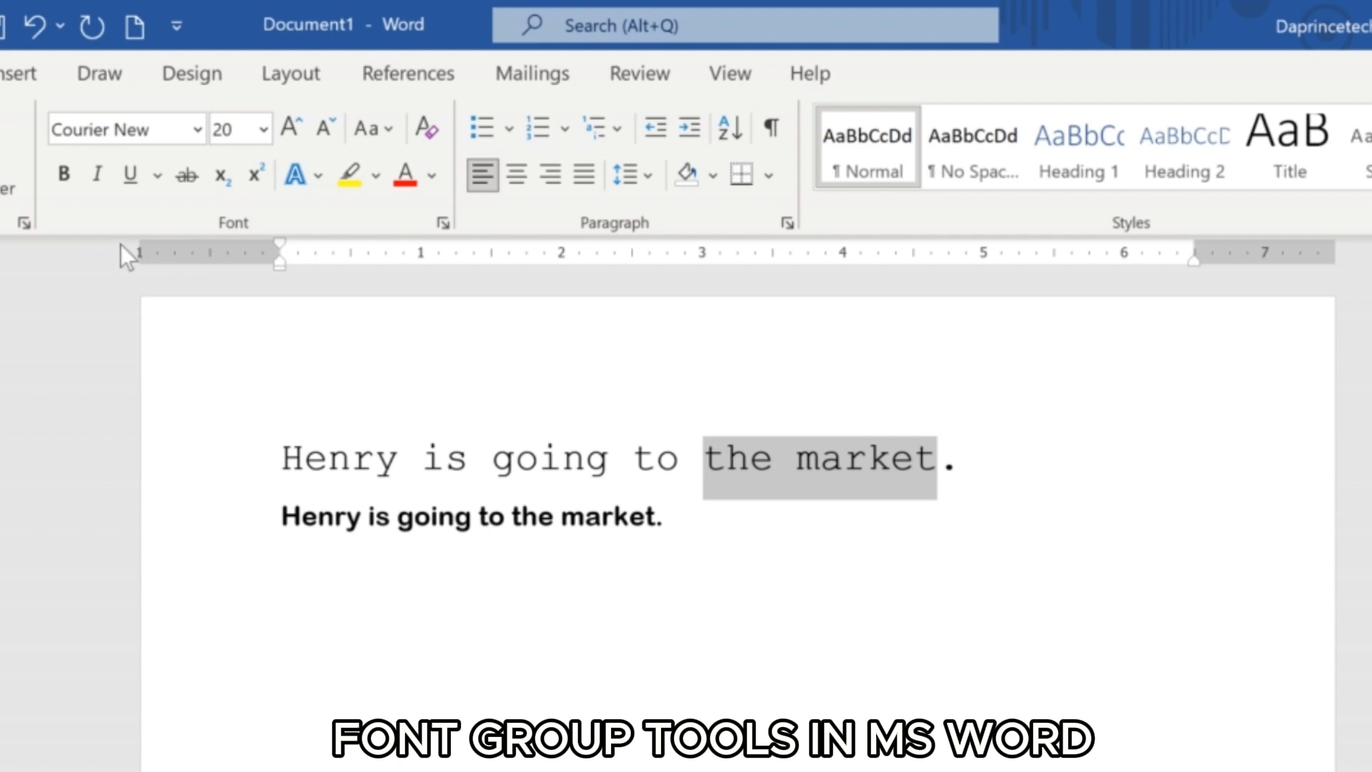
pyautogui.click(63, 175)
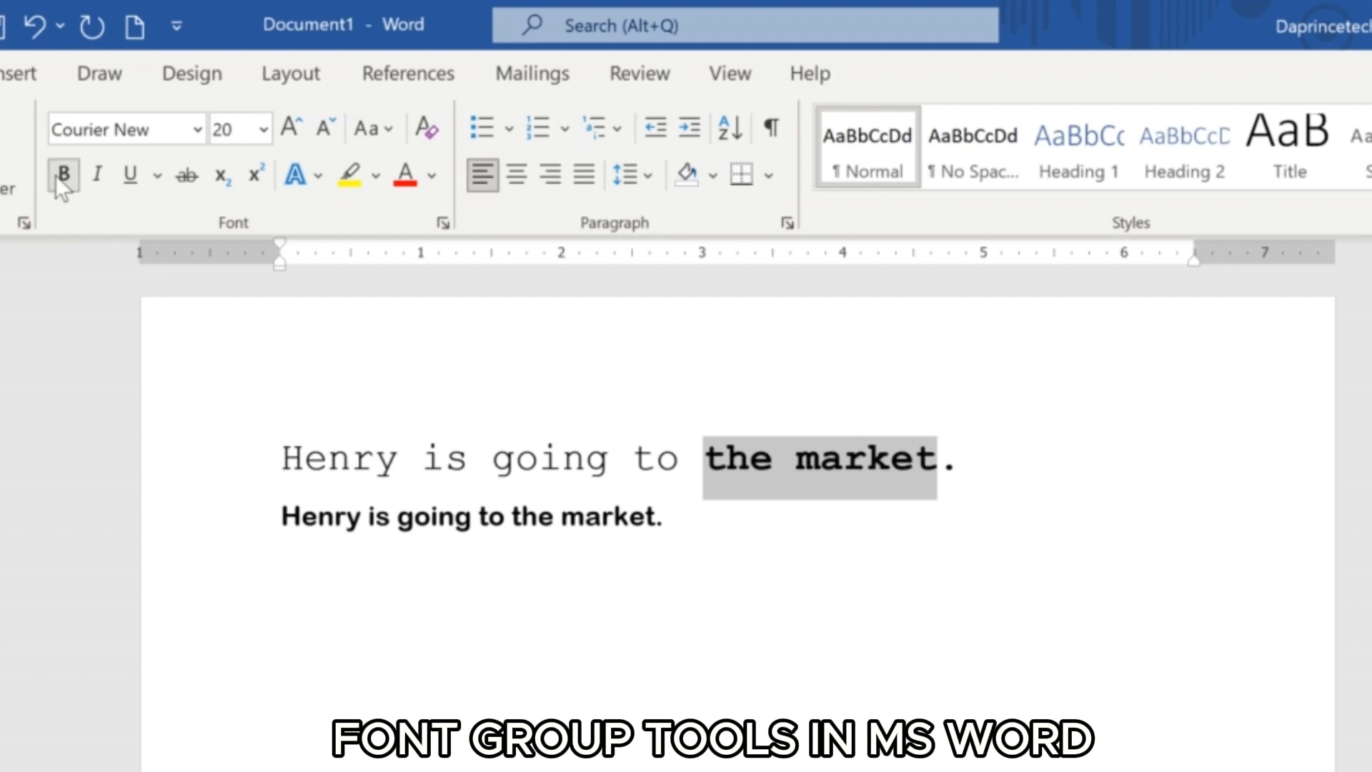
pyautogui.moveTo(398, 530); pyautogui.dragTo(468, 539)
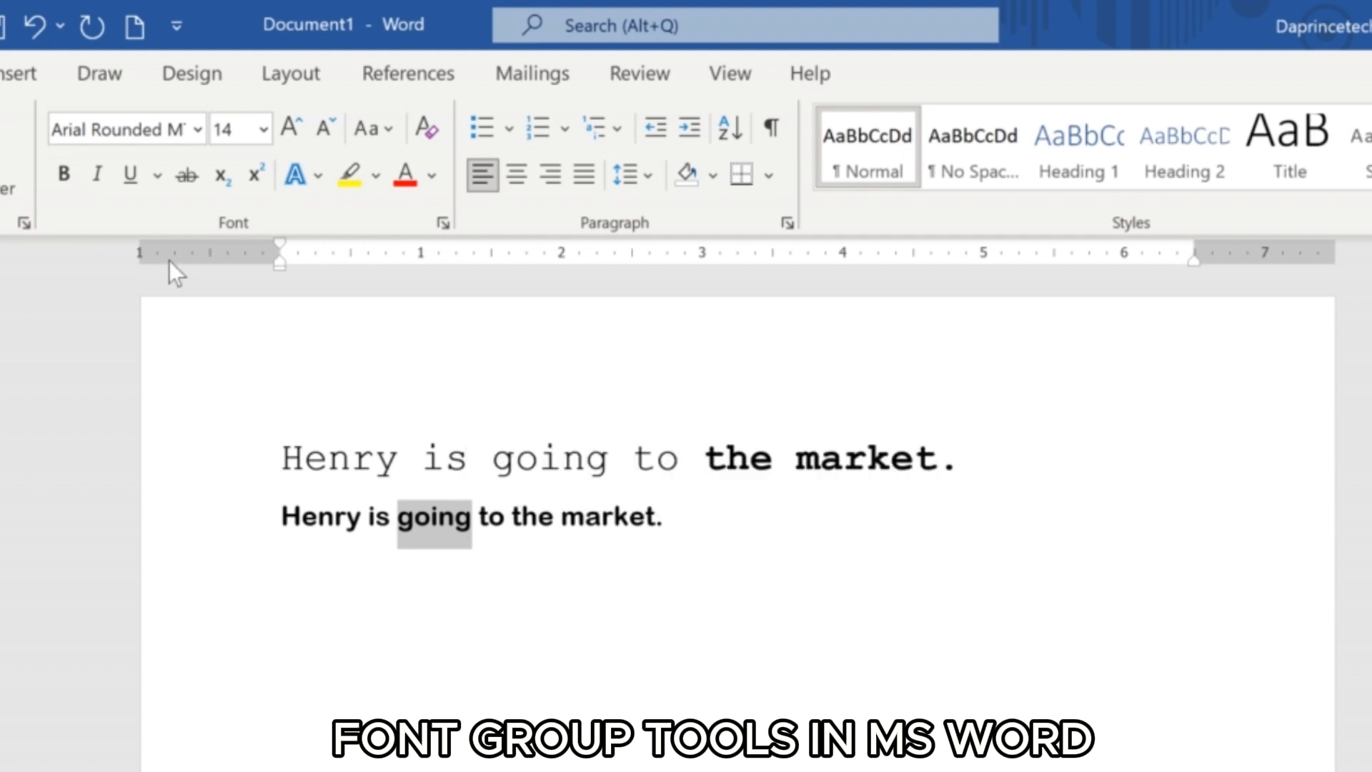
pyautogui.click(98, 175)
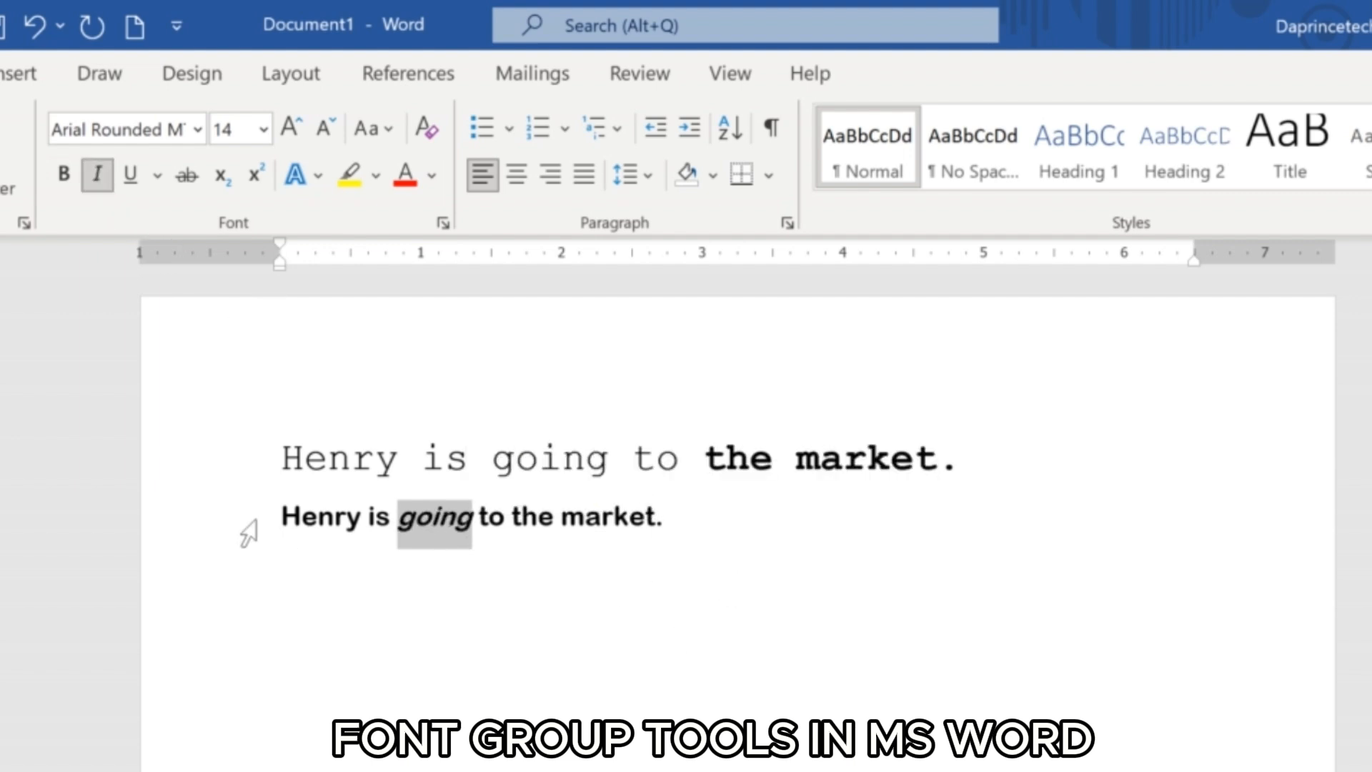
# Underline the first word of the second sentence and change its underline style to a double line.
pyautogui.moveTo(278, 516); pyautogui.dragTo(366, 534)
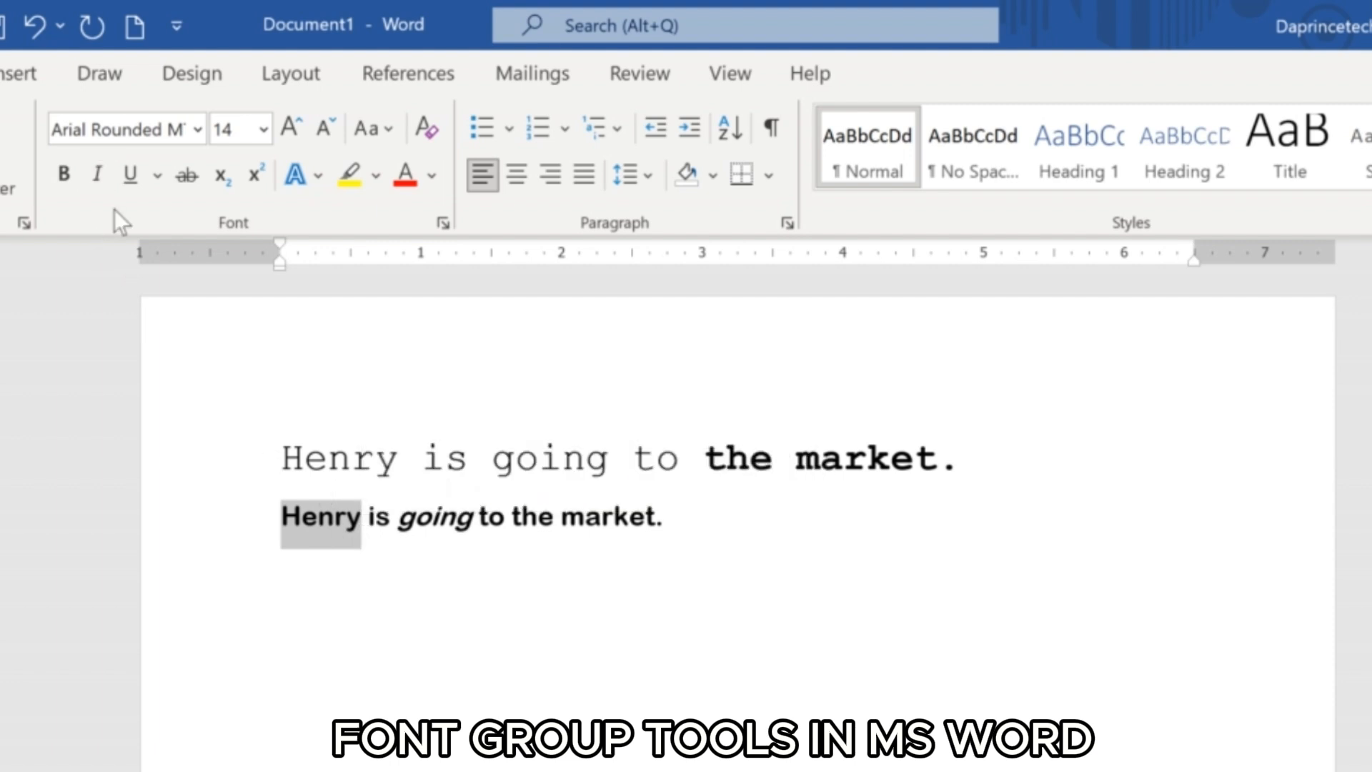
pyautogui.click(126, 168)
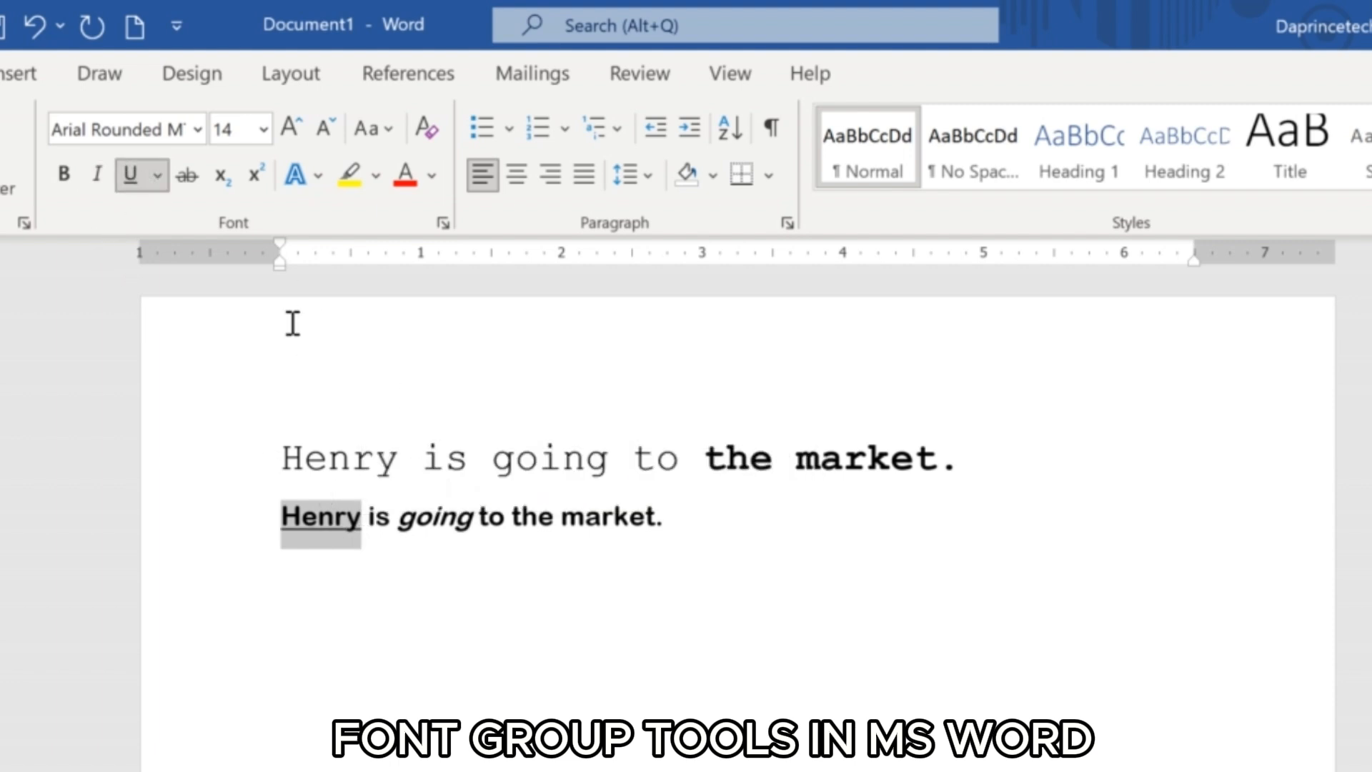
pyautogui.click(158, 175)
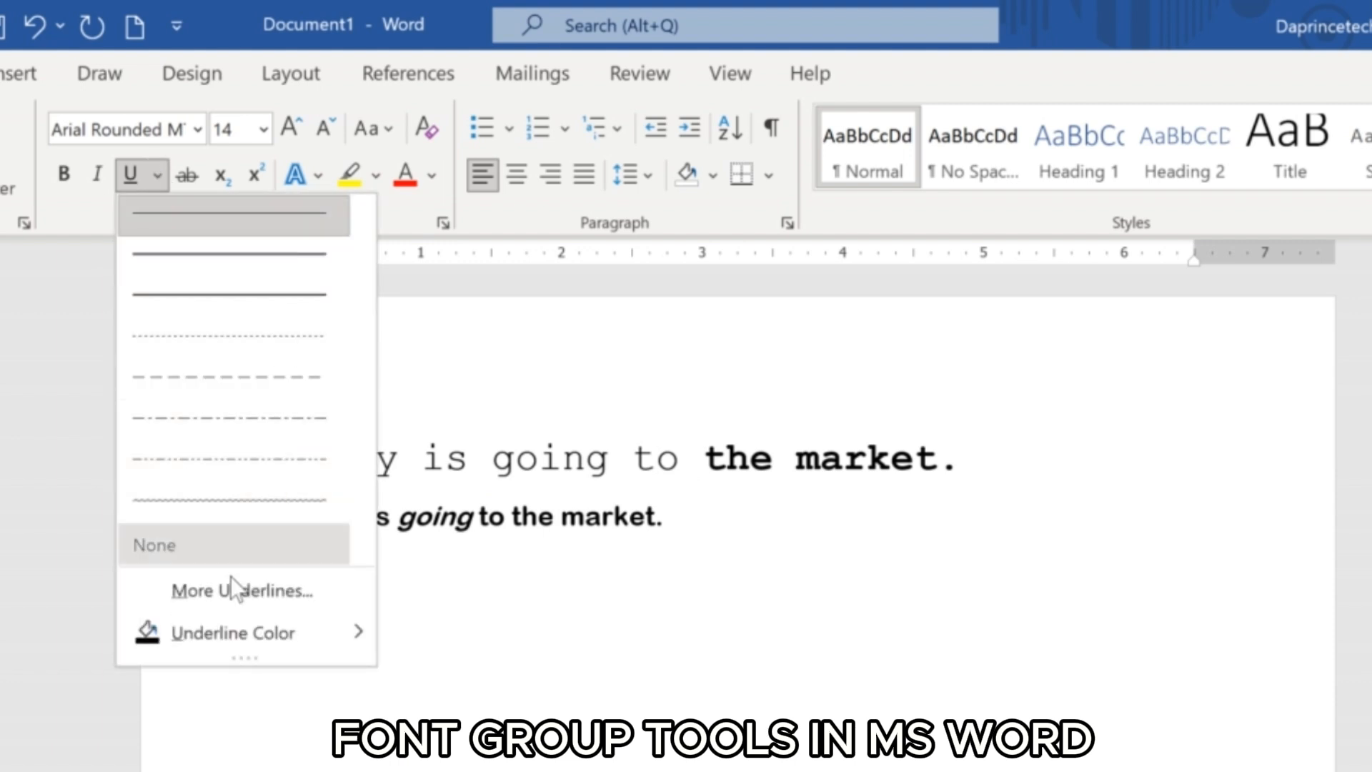
pyautogui.click(187, 254)
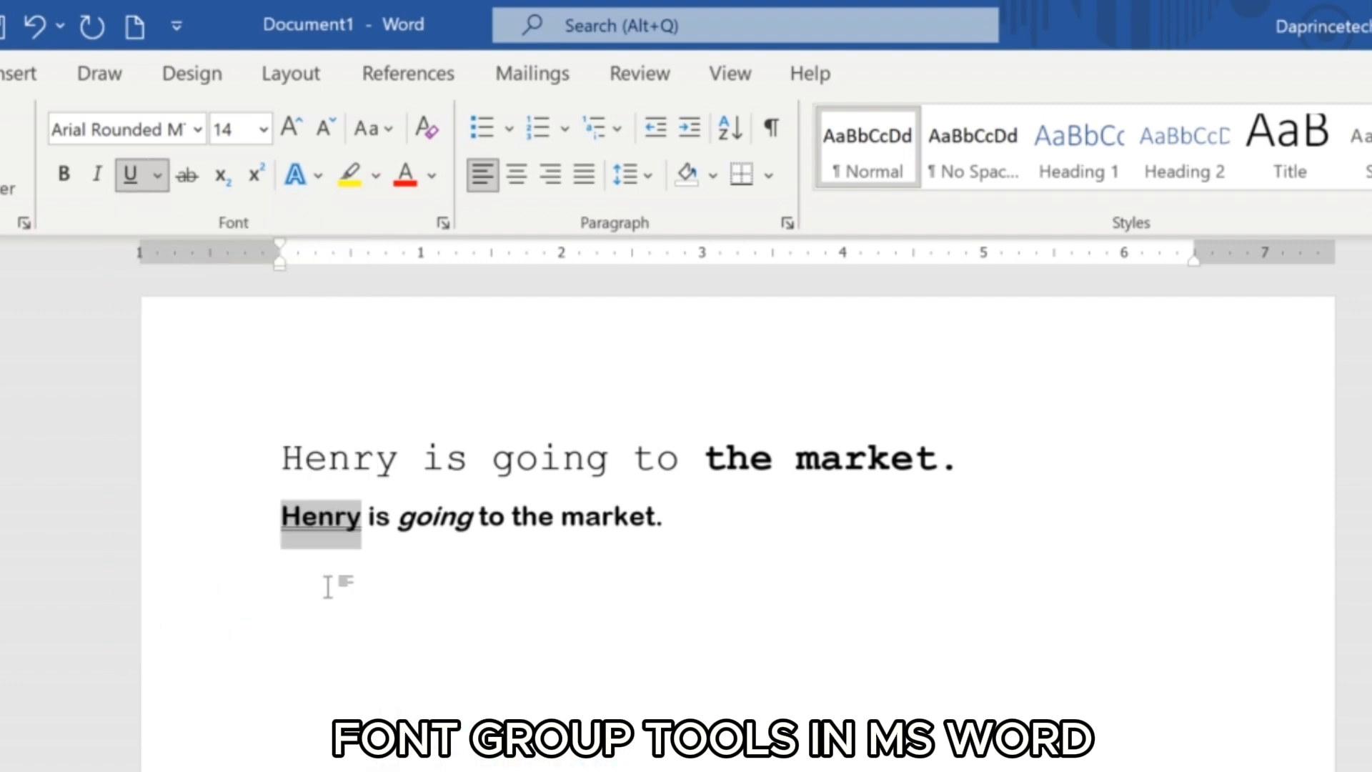
pyautogui.click(162, 181)
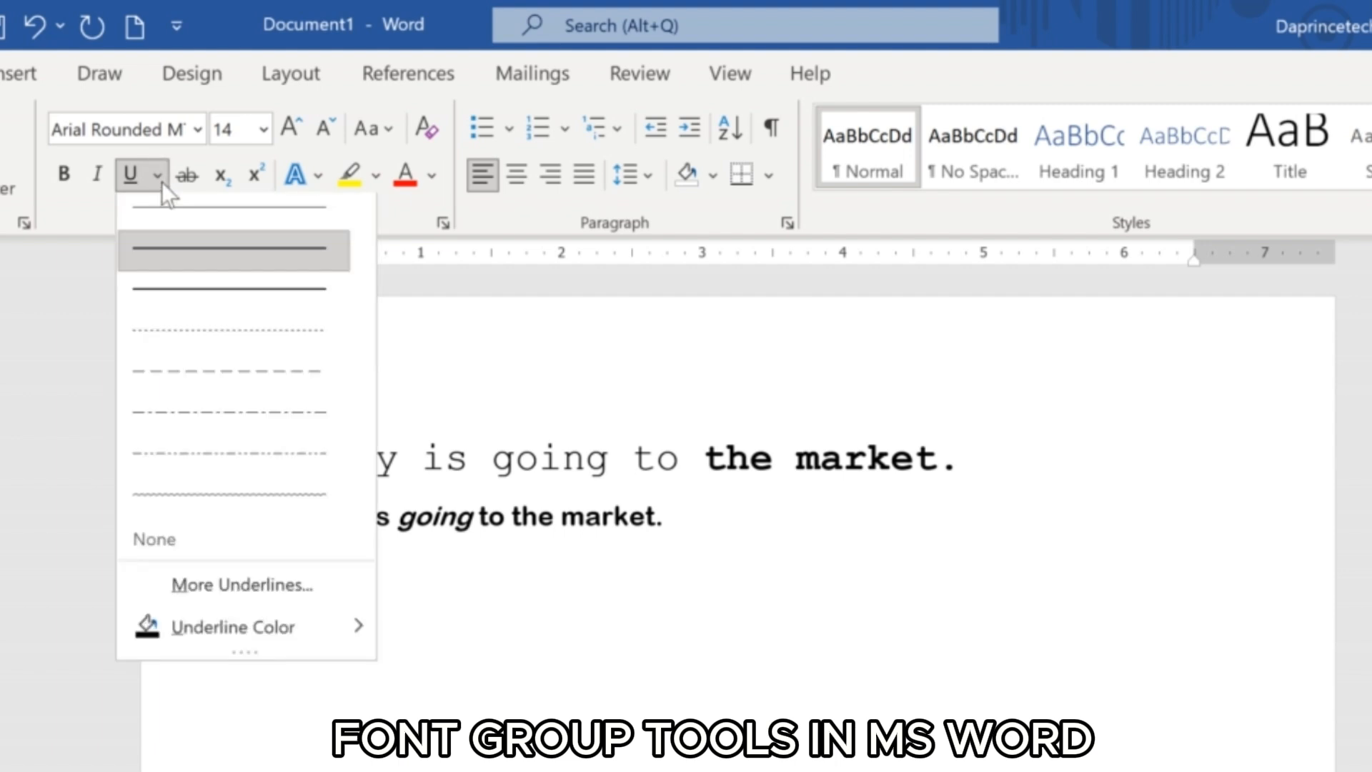
pyautogui.click(703, 546)
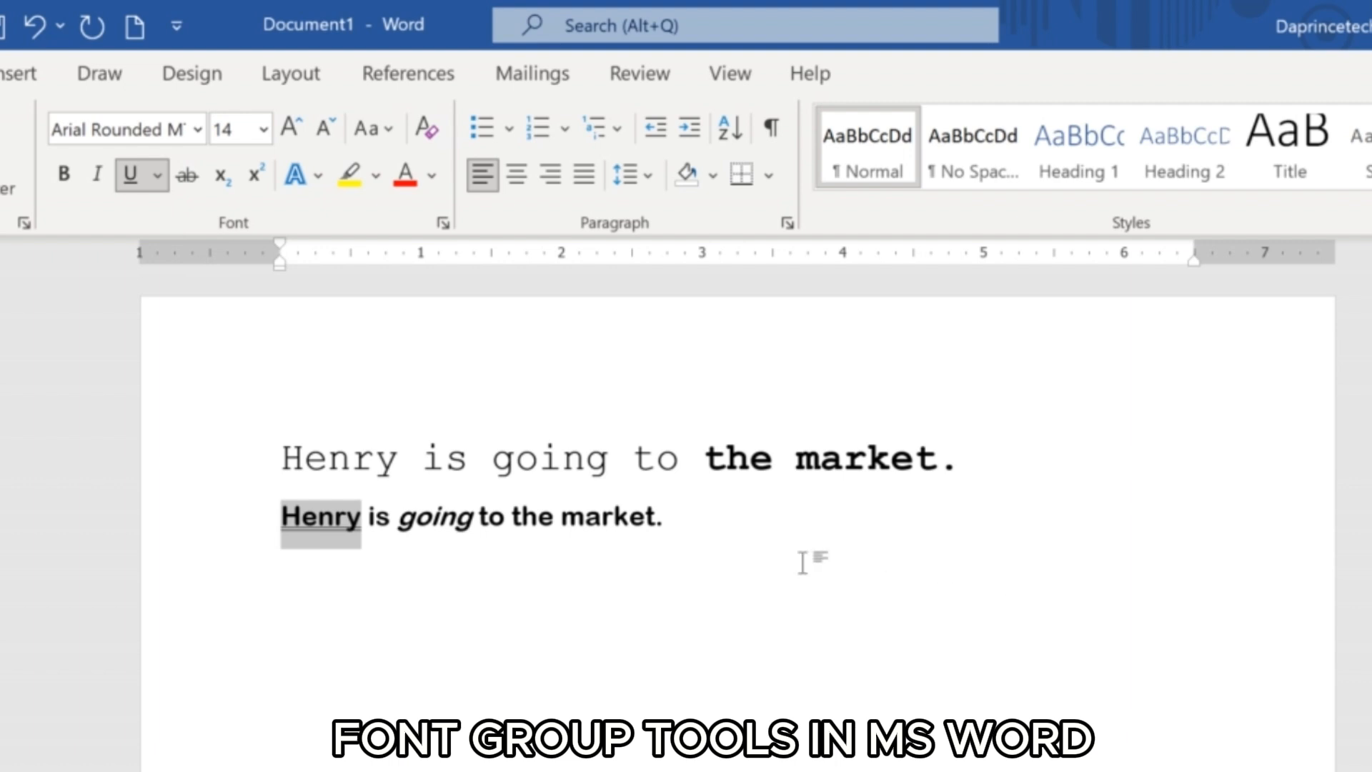
pyautogui.click(759, 527)
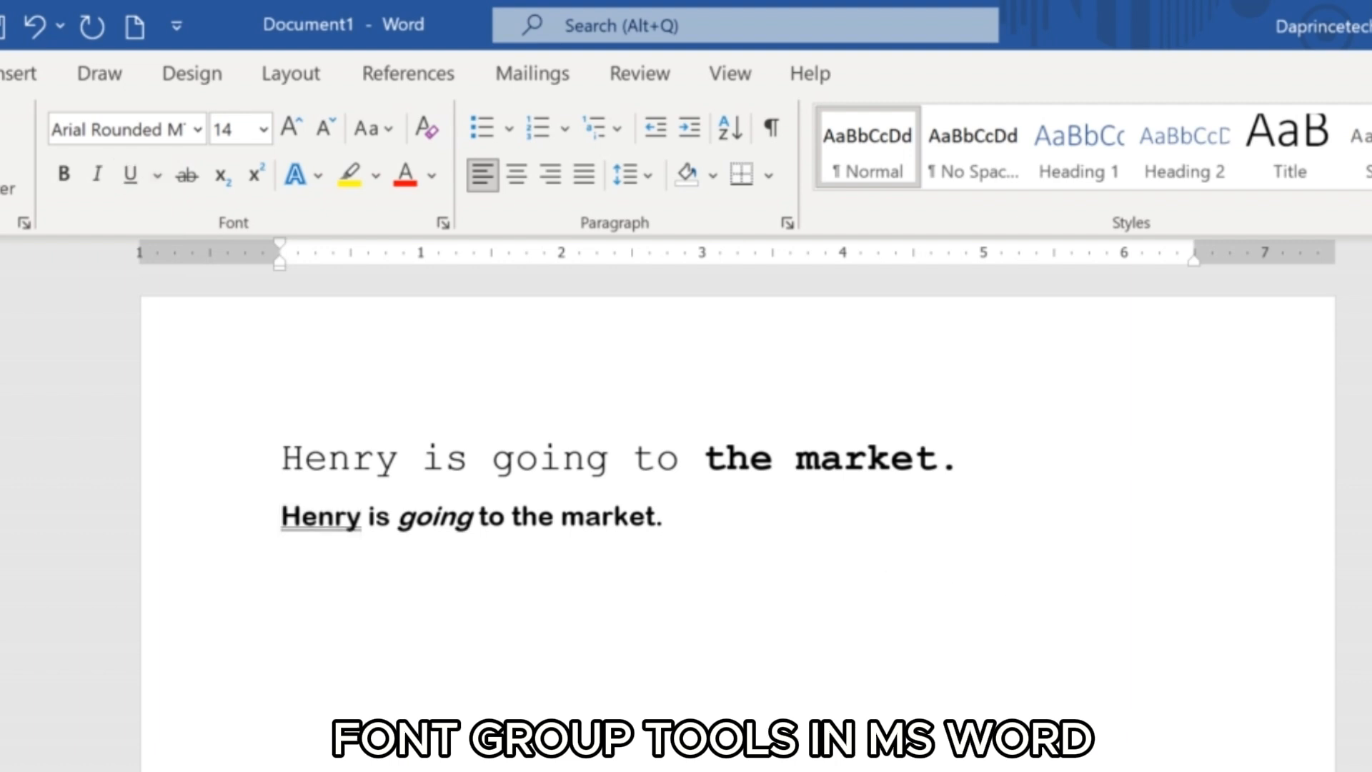
pyautogui.click(758, 527)
# Change the font color of the first word in the first sentence to the blue theme color.
pyautogui.moveTo(280, 458); pyautogui.dragTo(404, 460)
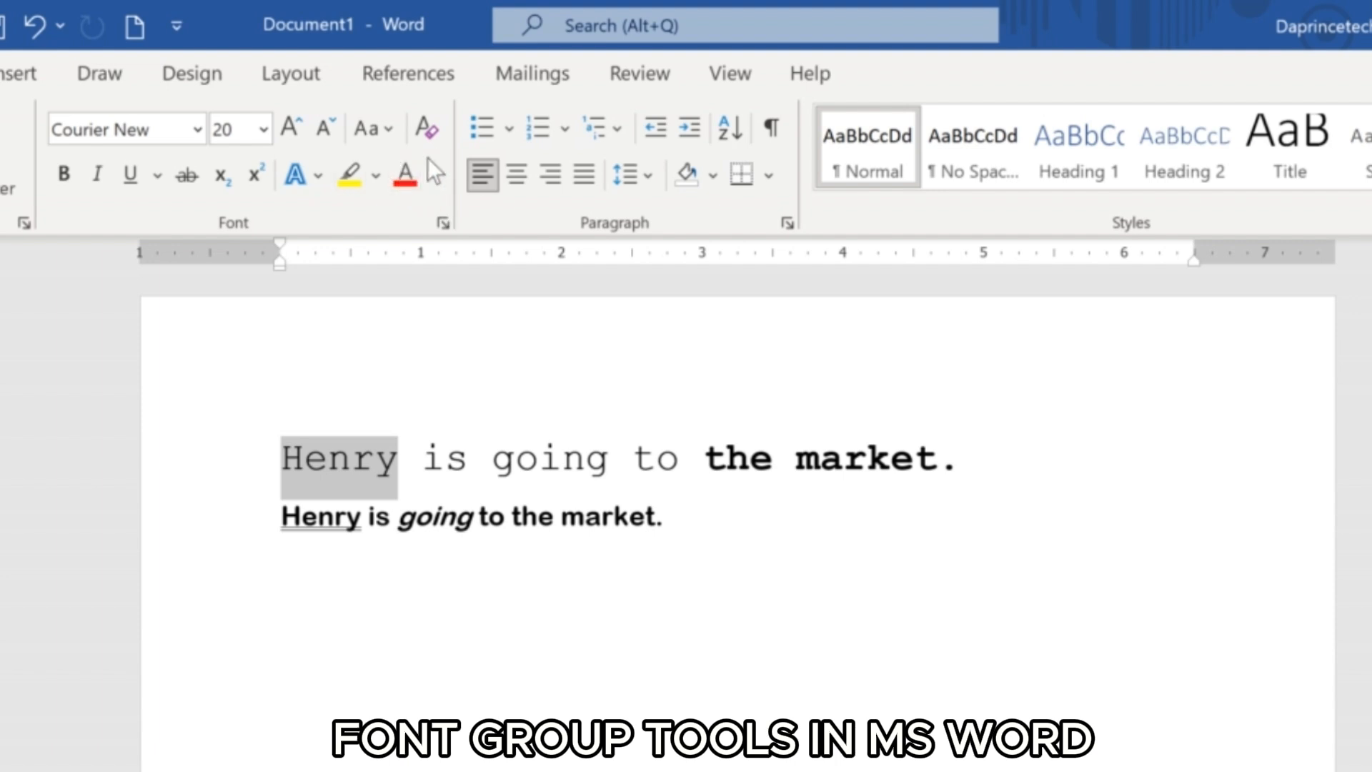
pyautogui.click(434, 173)
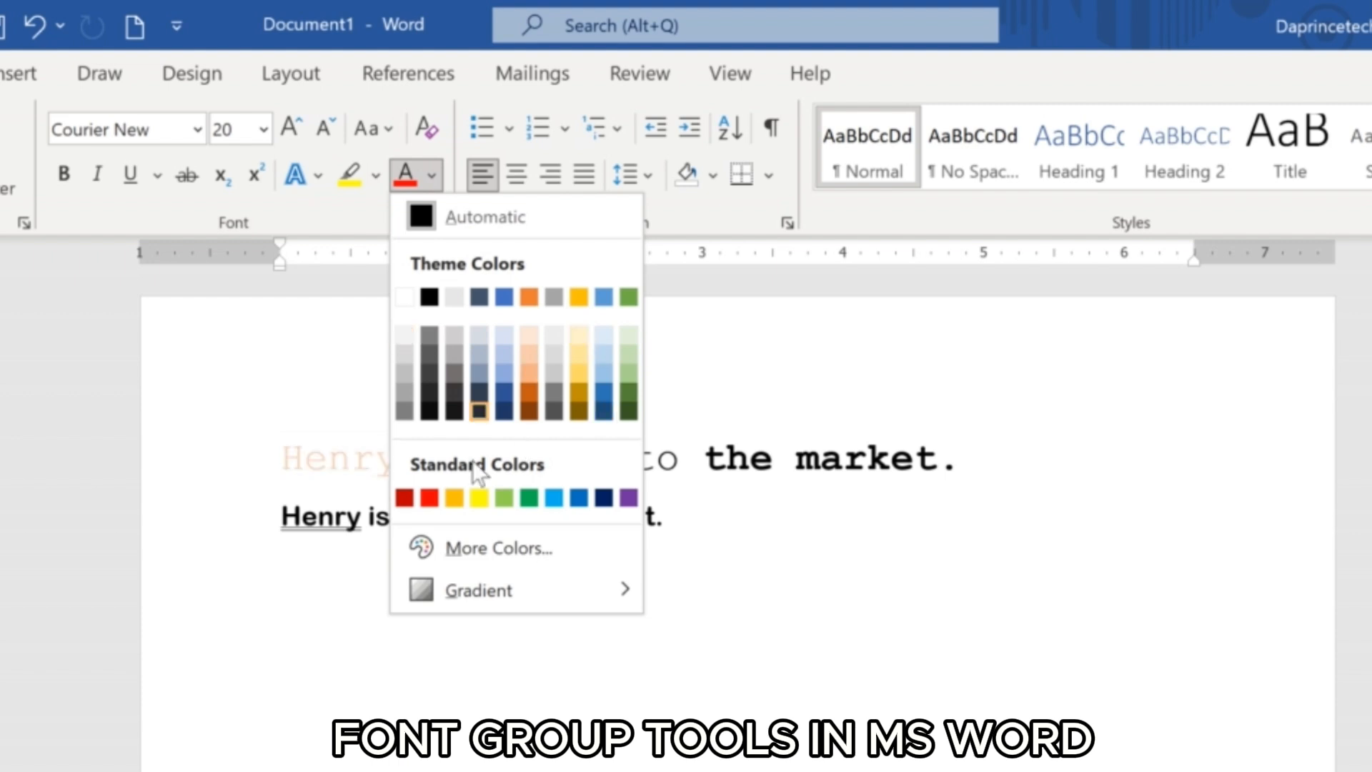
pyautogui.click(503, 297)
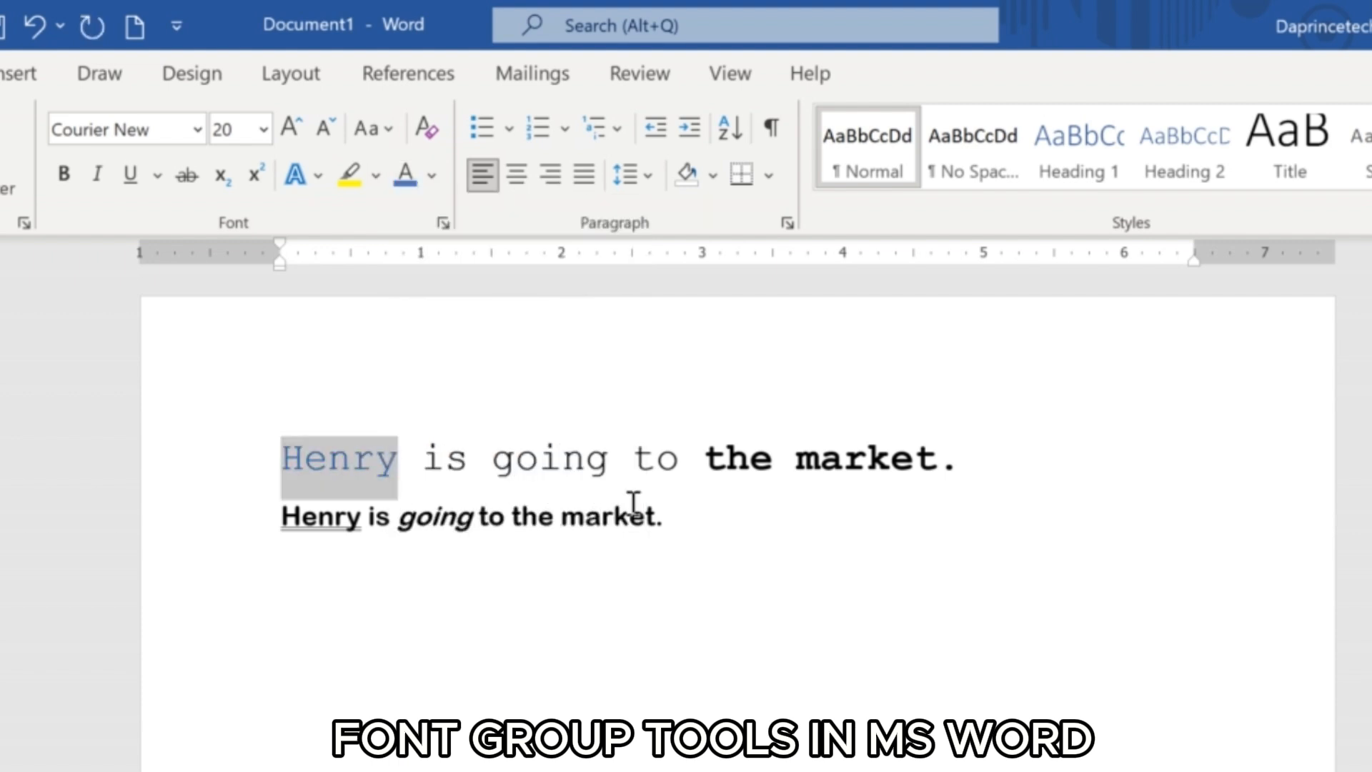
pyautogui.click(708, 516)
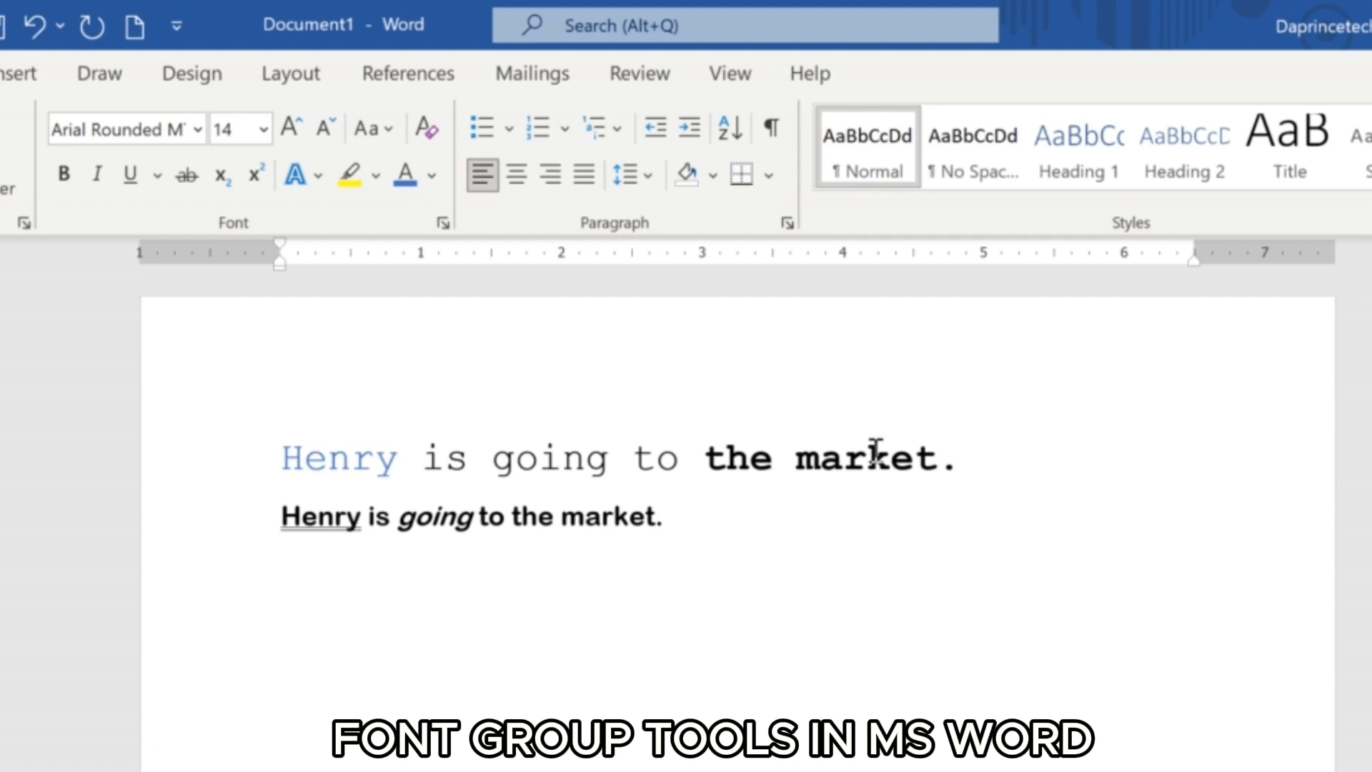
pyautogui.click(980, 461)
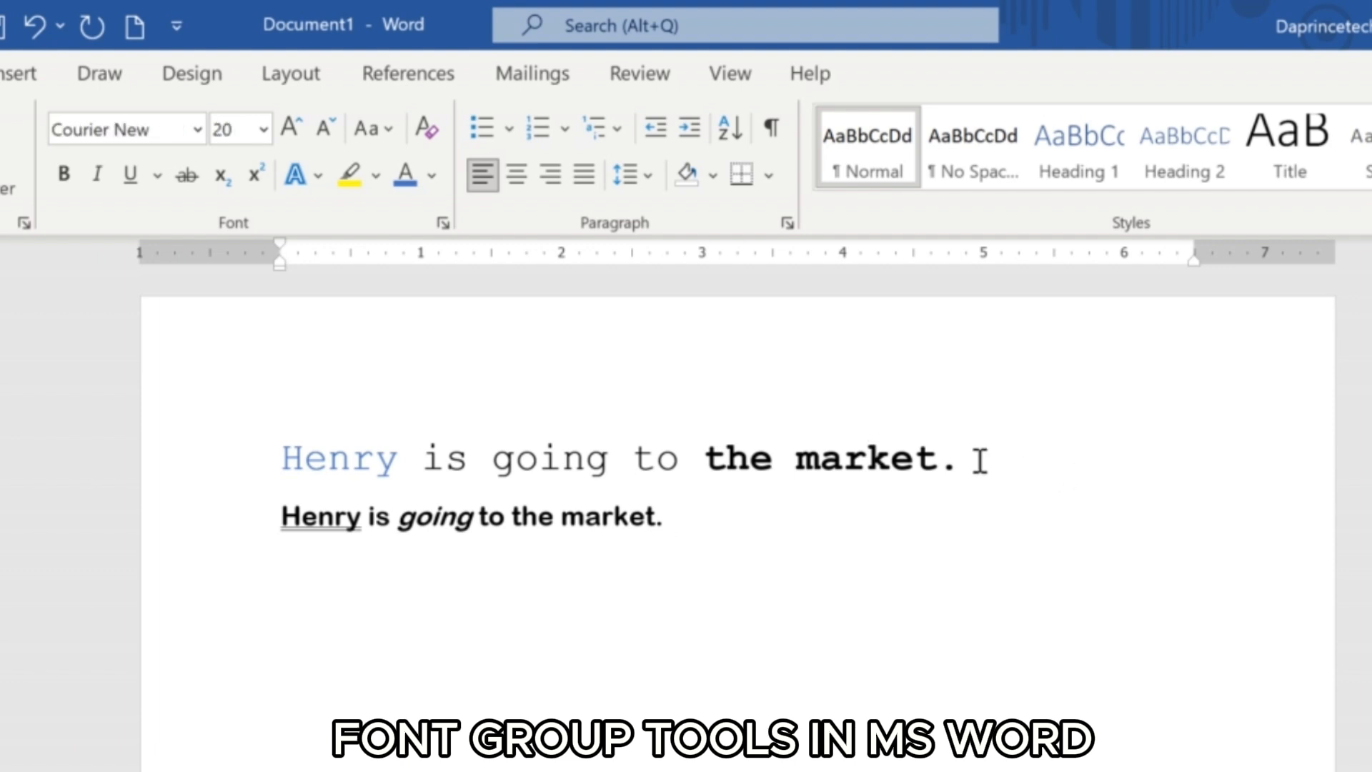
# Change the case of the whole second sentence to lowercase and finally to UPPERCASE.
pyautogui.moveTo(667, 516); pyautogui.dragTo(286, 546)
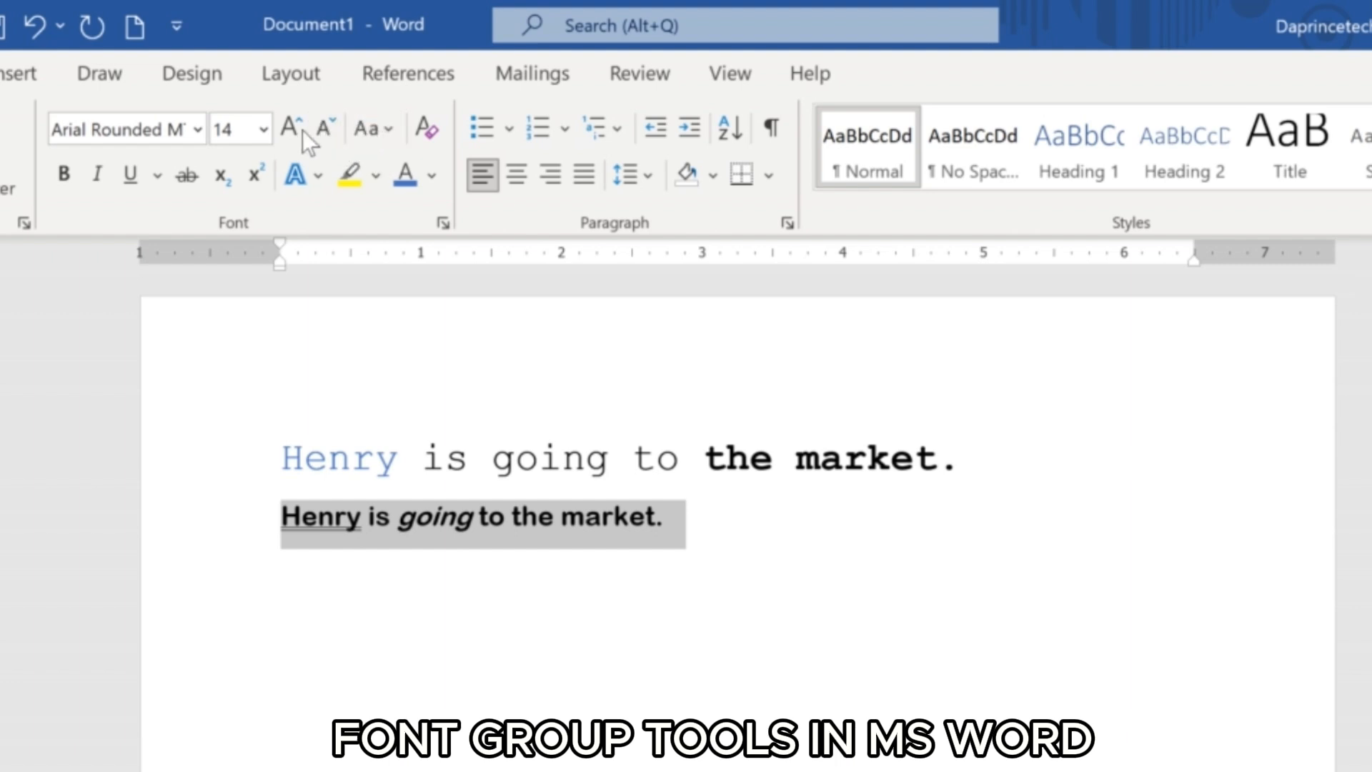
pyautogui.click(392, 132)
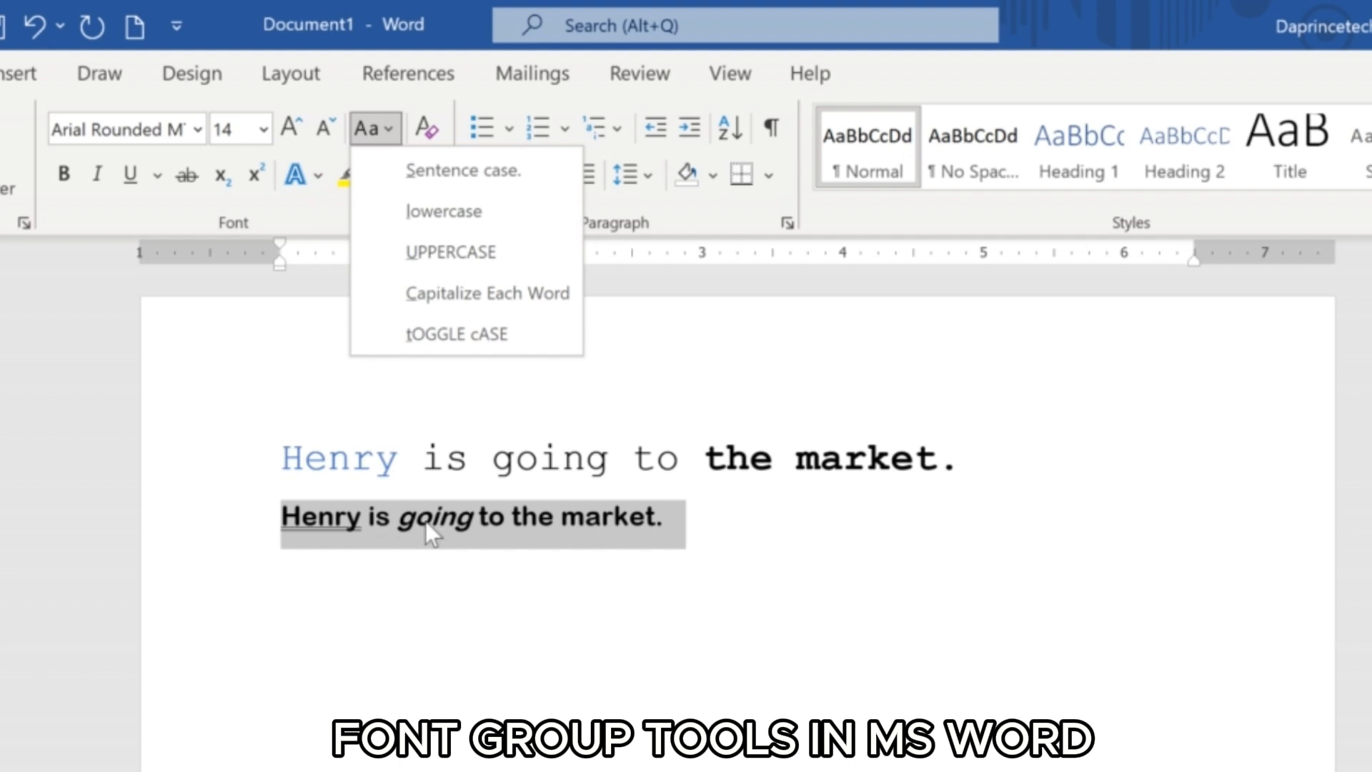
pyautogui.click(483, 174)
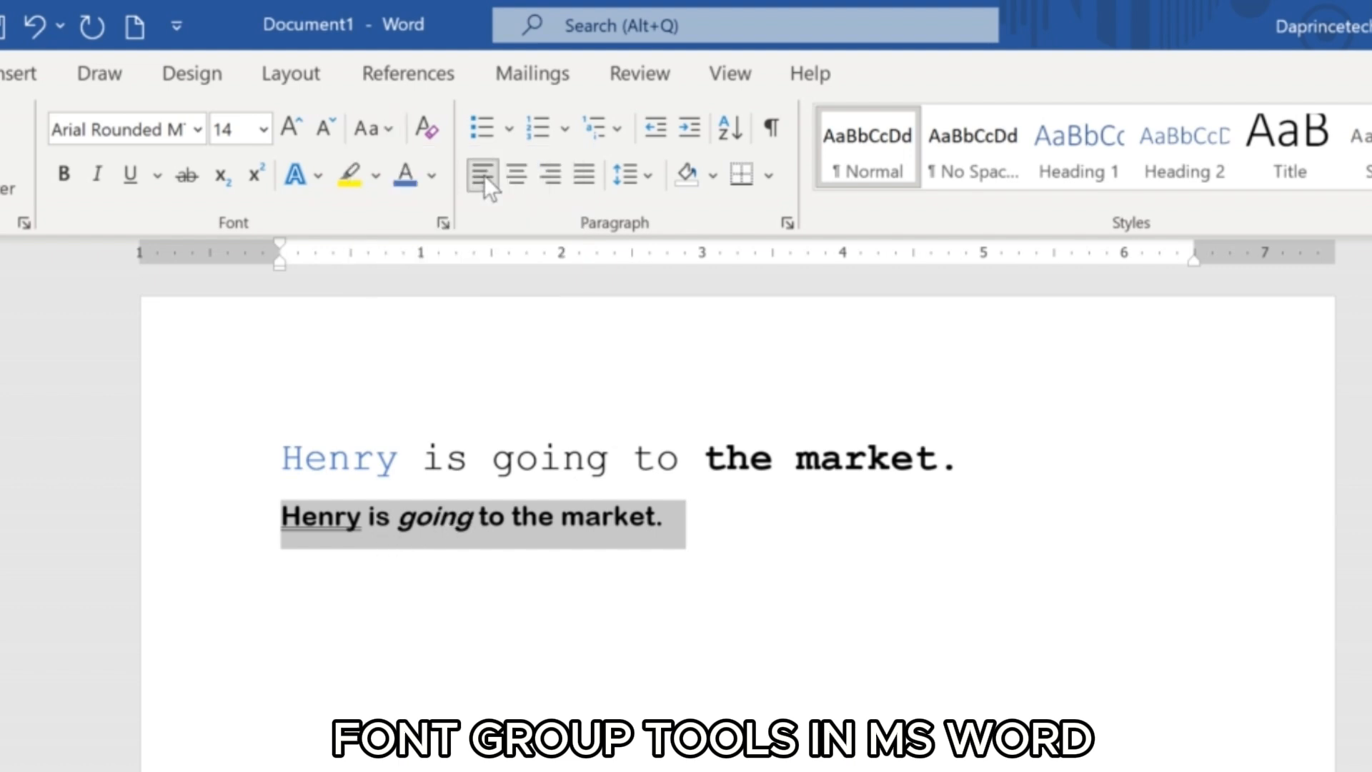
pyautogui.click(391, 128)
pyautogui.click(408, 210)
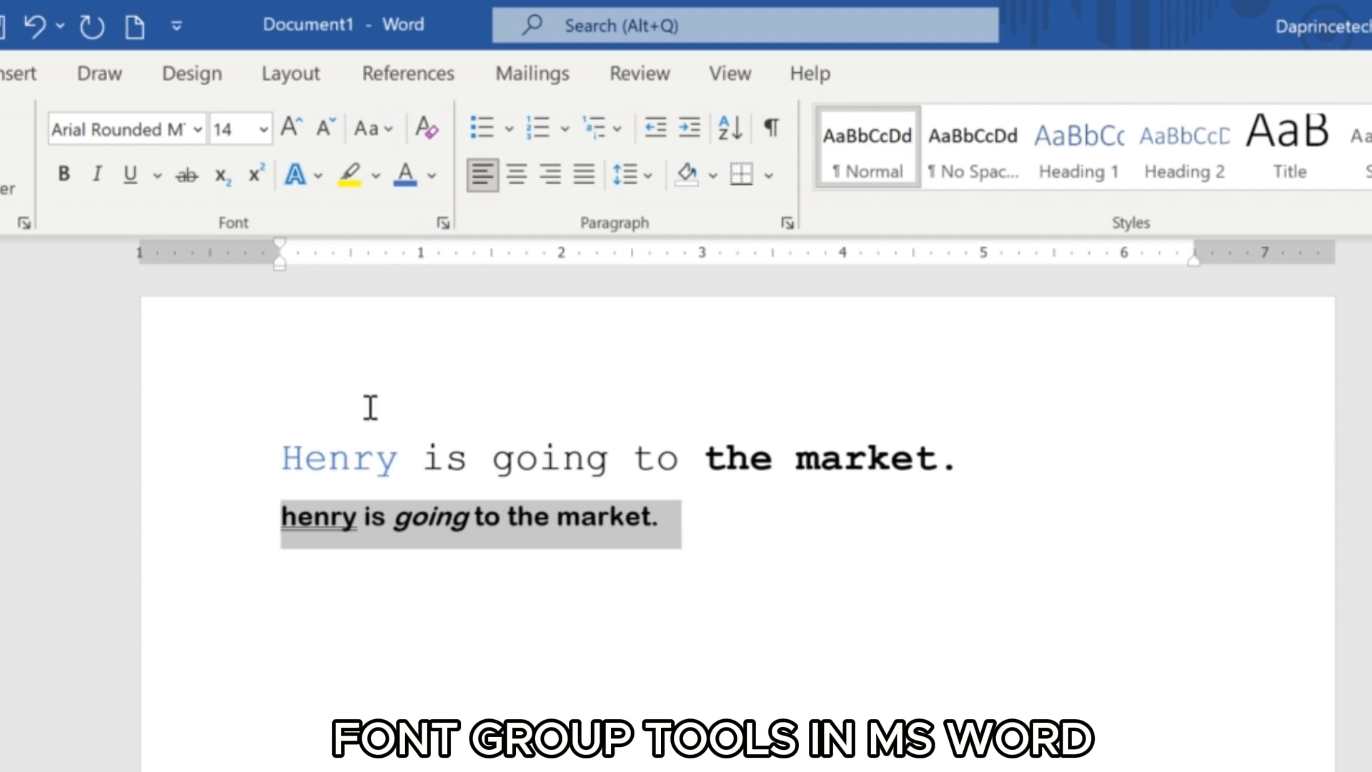
pyautogui.click(383, 130)
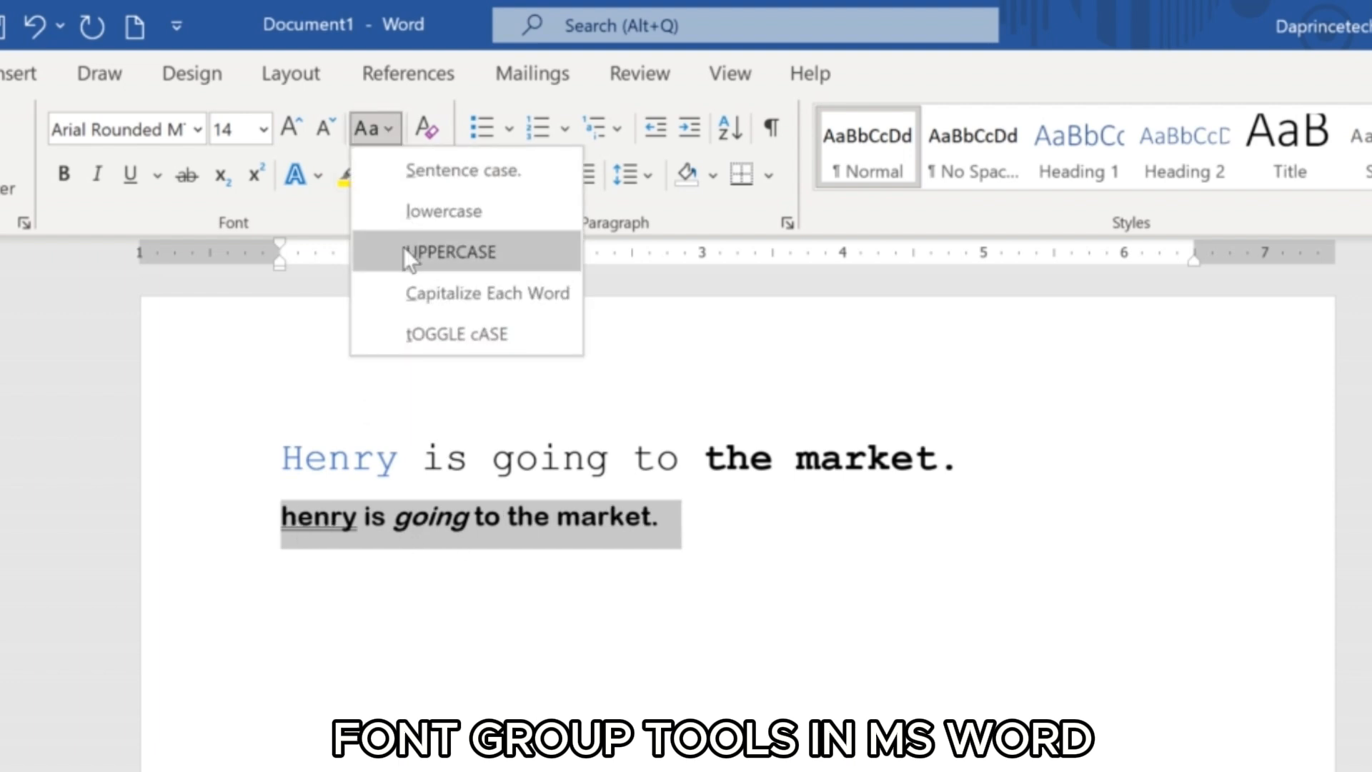
pyautogui.click(405, 247)
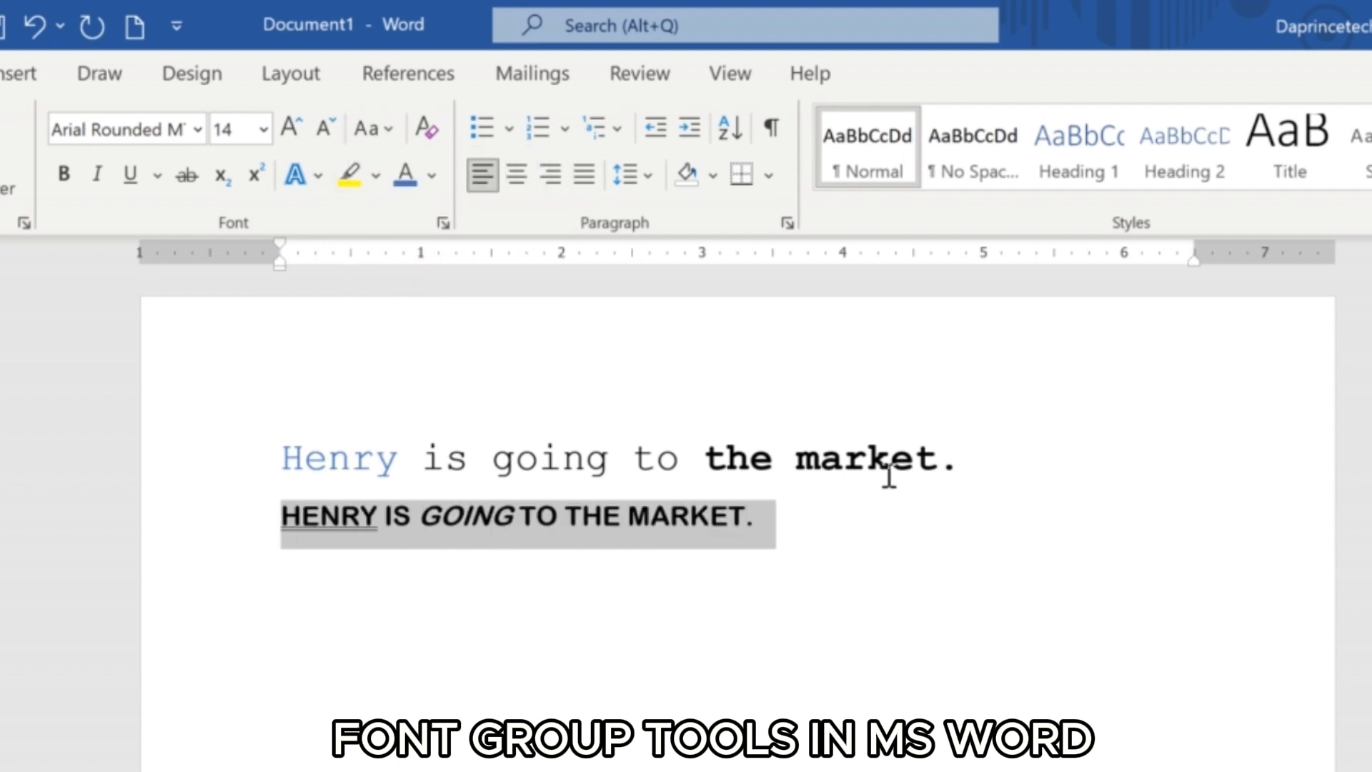
# Change the case of the whole first sentence to Capitalize Each Word.
pyautogui.moveTo(988, 460); pyautogui.dragTo(315, 452)
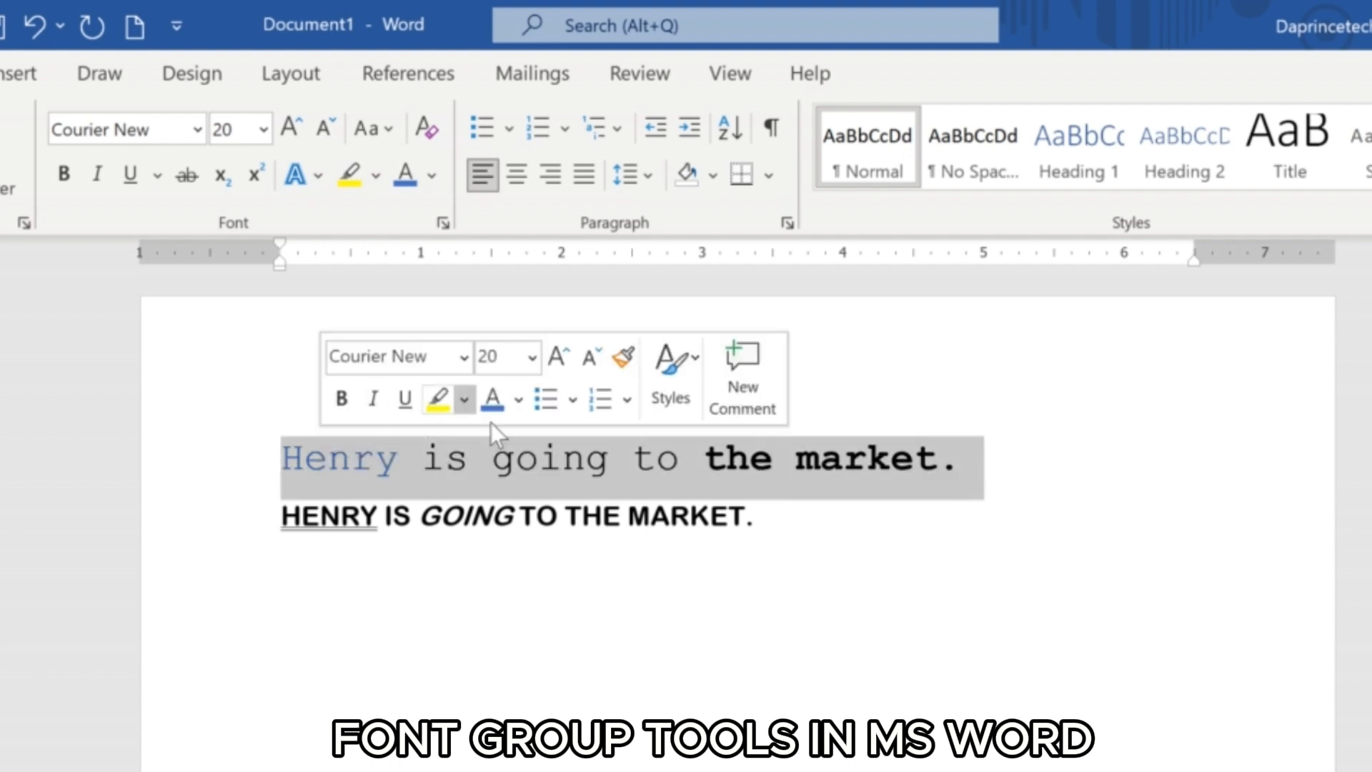
pyautogui.click(380, 130)
pyautogui.click(419, 296)
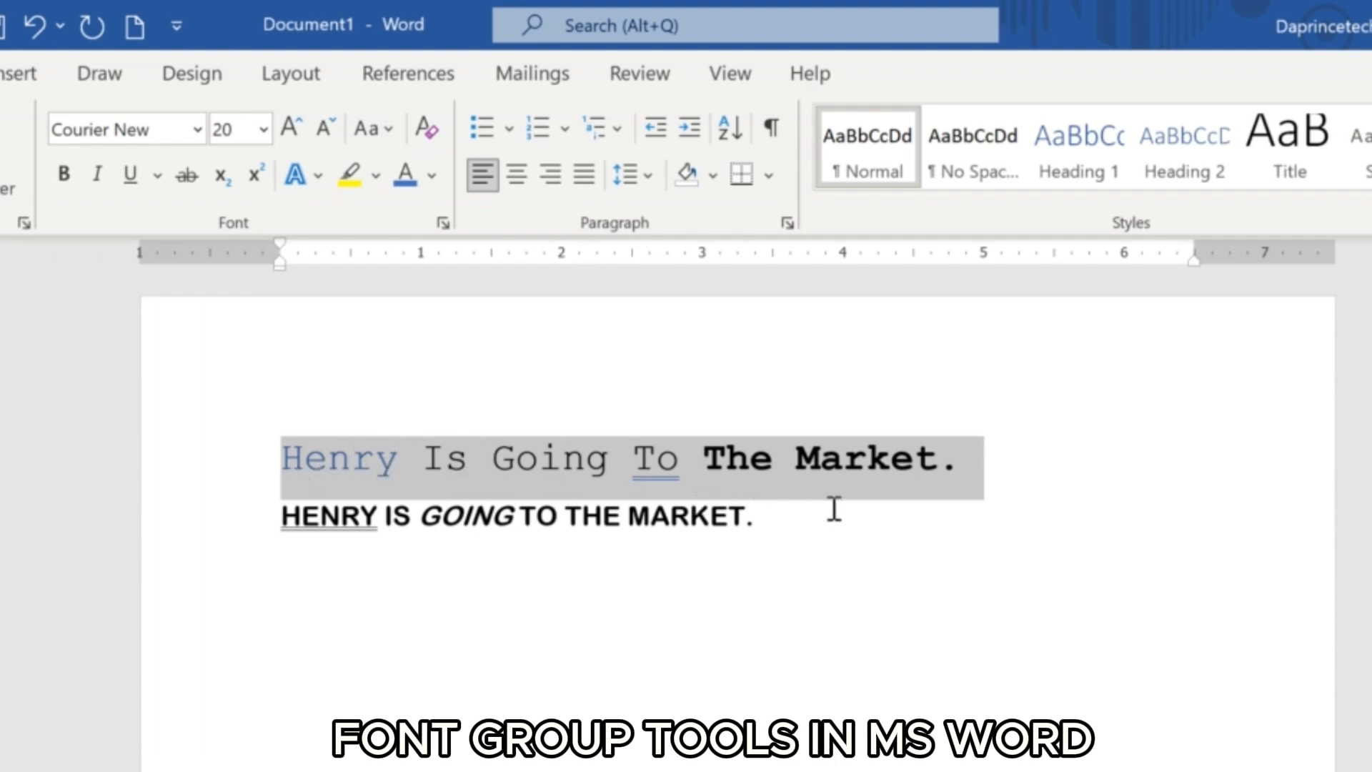
# Add a new line below the second sentence containing the text "2nd".
pyautogui.click(786, 520)
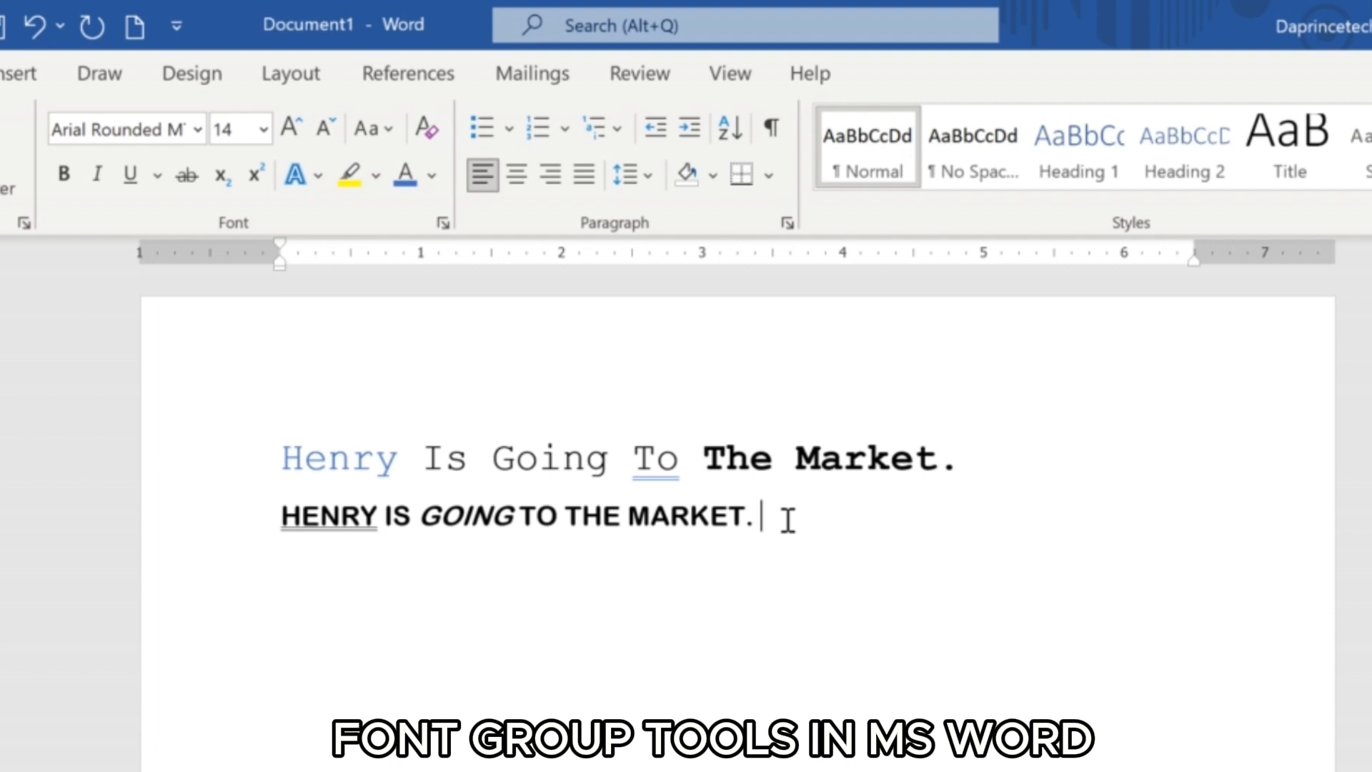
pyautogui.press('Return')
pyautogui.write('2nd')
pyautogui.press('BackSpace')
pyautogui.press('BackSpace')
pyautogui.press('BackSpace')
pyautogui.write('2nd')
# Format the letters "nd" in "2nd" as superscript.
pyautogui.moveTo(346, 565); pyautogui.dragTo(300, 566)
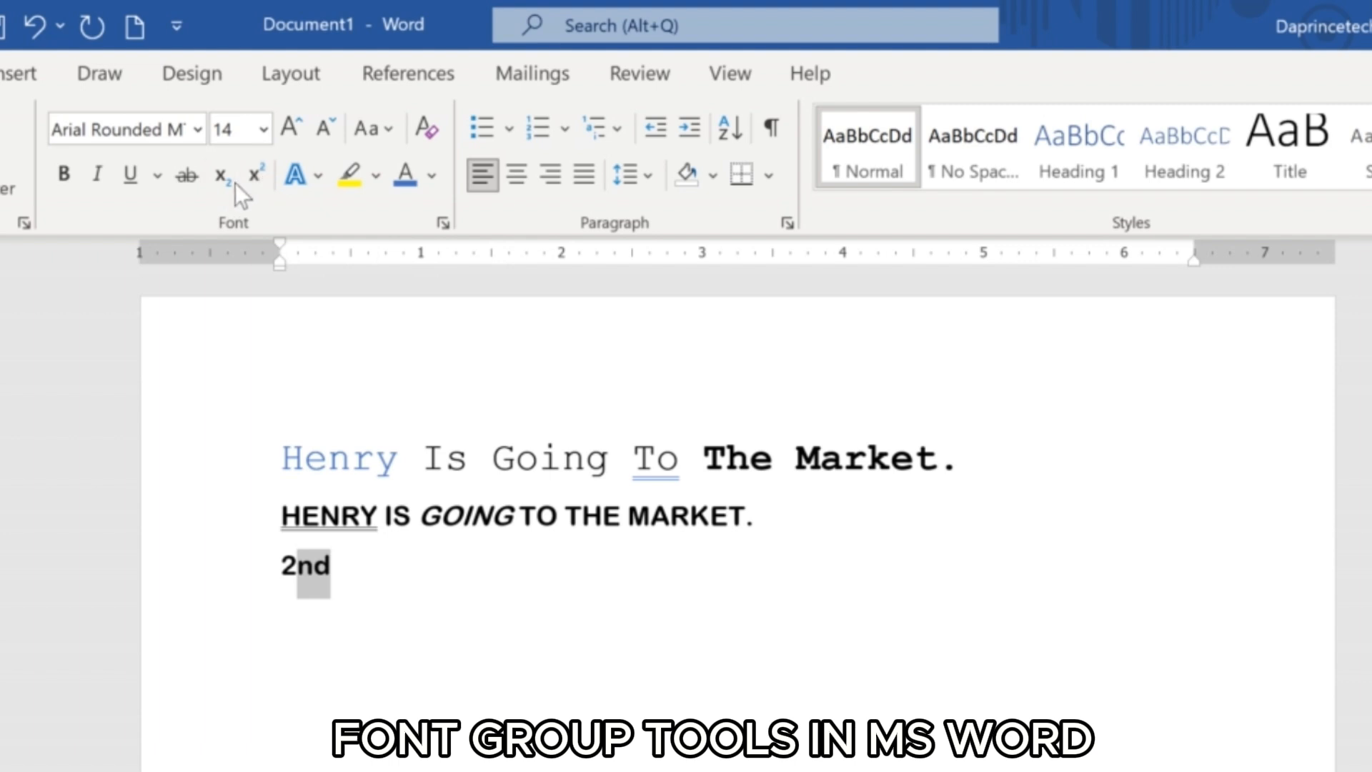
pyautogui.click(254, 173)
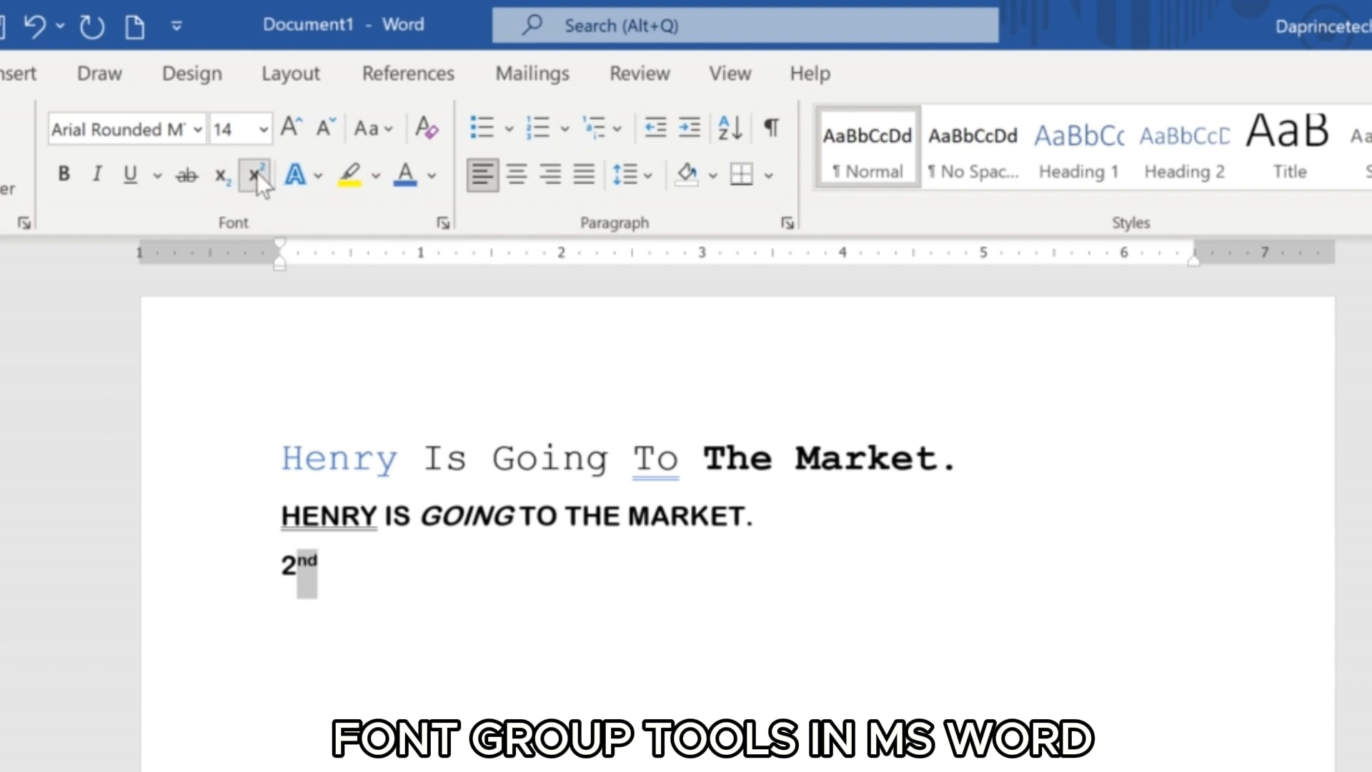
pyautogui.click(355, 576)
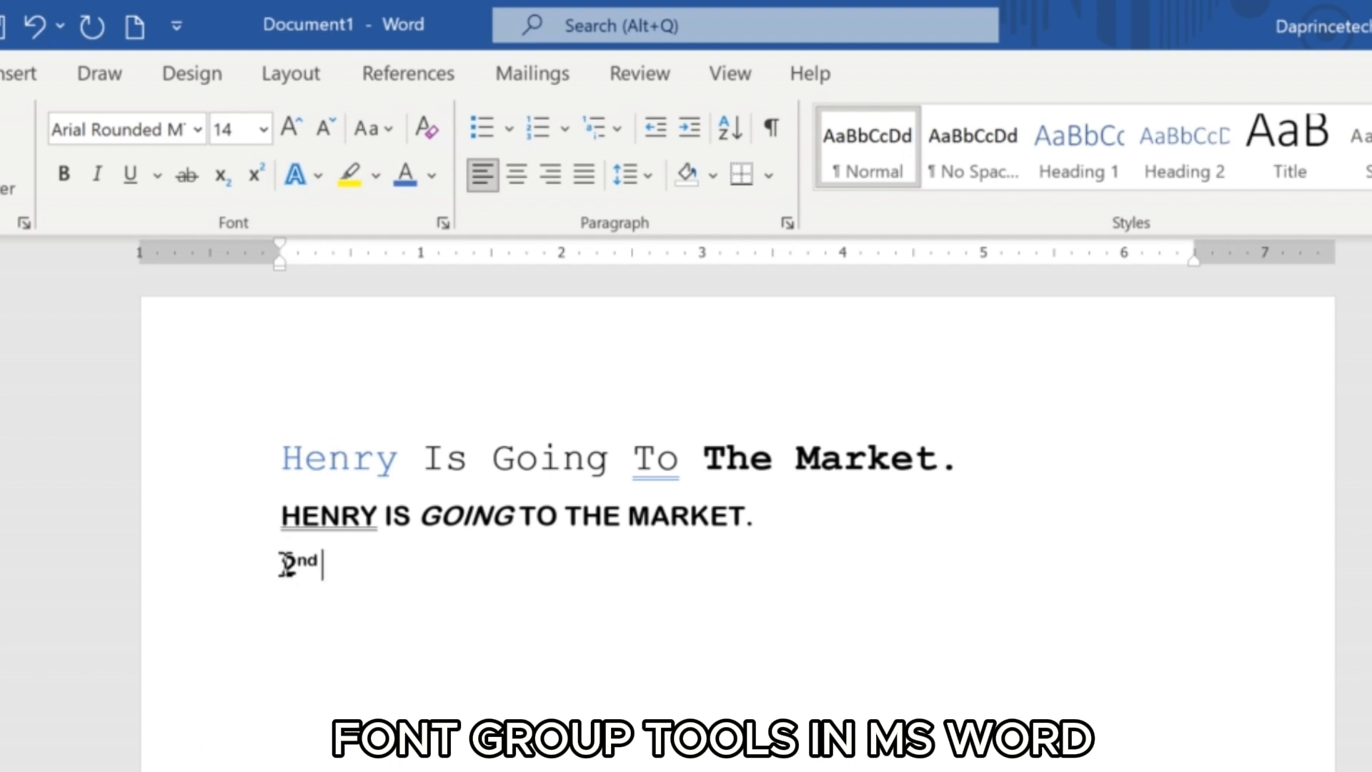
# Add a new line "3rd" below "2nd", format its letters "rd" as superscript, and turn superscript off after them.
pyautogui.press('Return')
pyautogui.write('3rd')
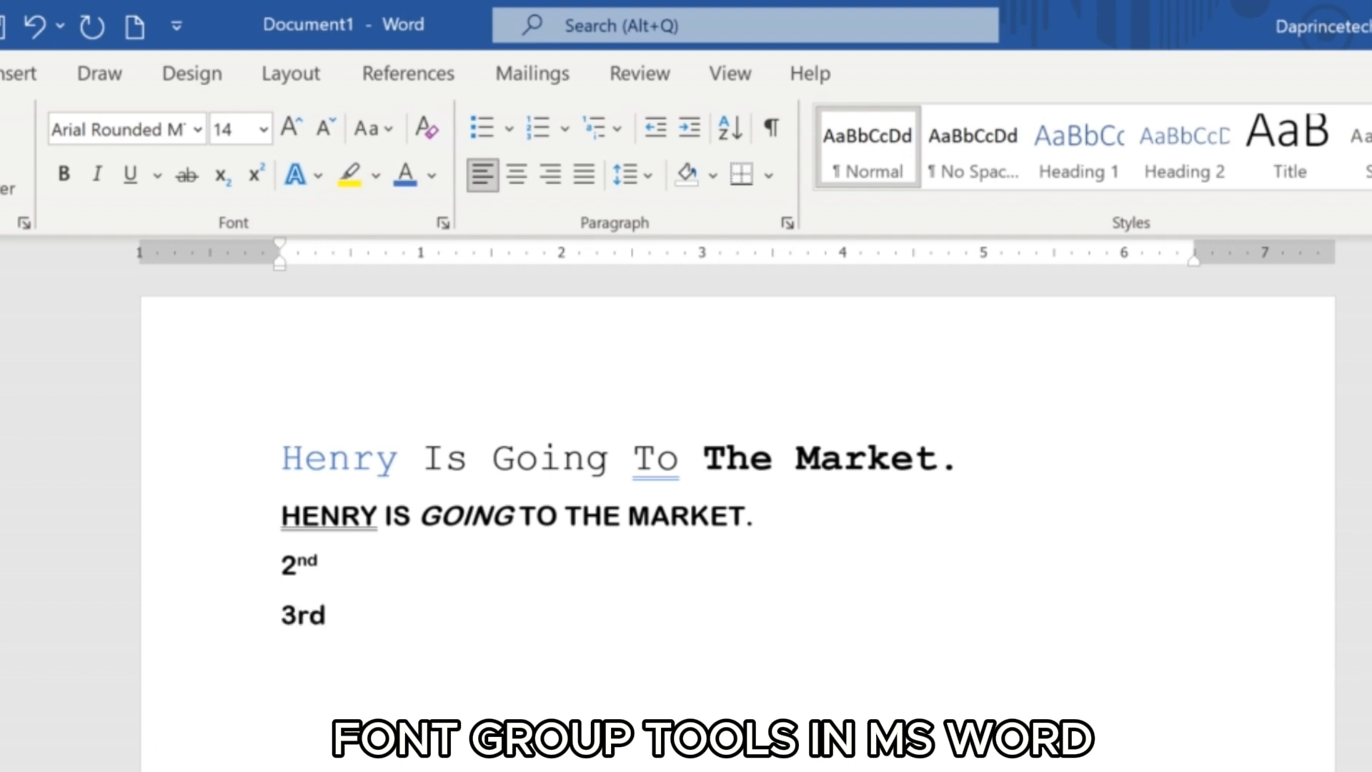
pyautogui.hotkey('shift', 'Left')
pyautogui.hotkey('shift', 'Left')
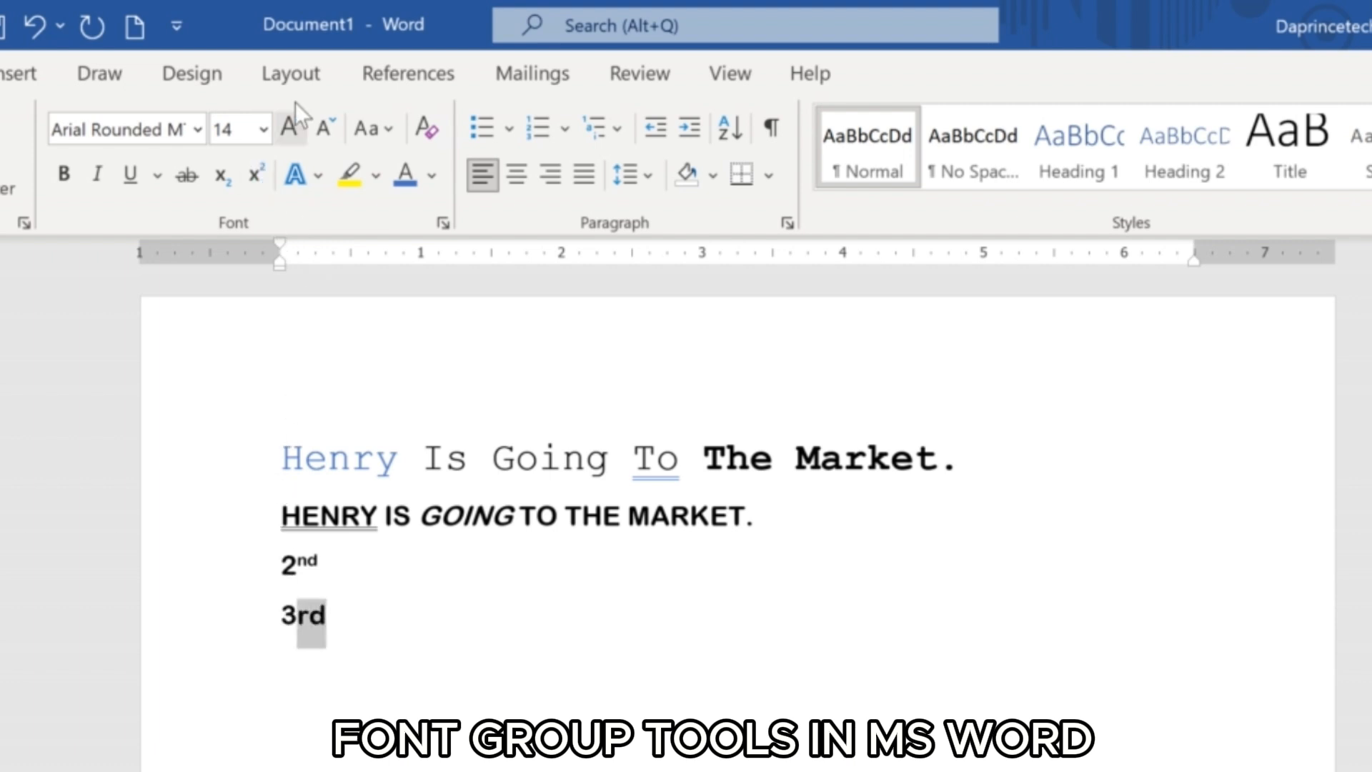
pyautogui.click(254, 175)
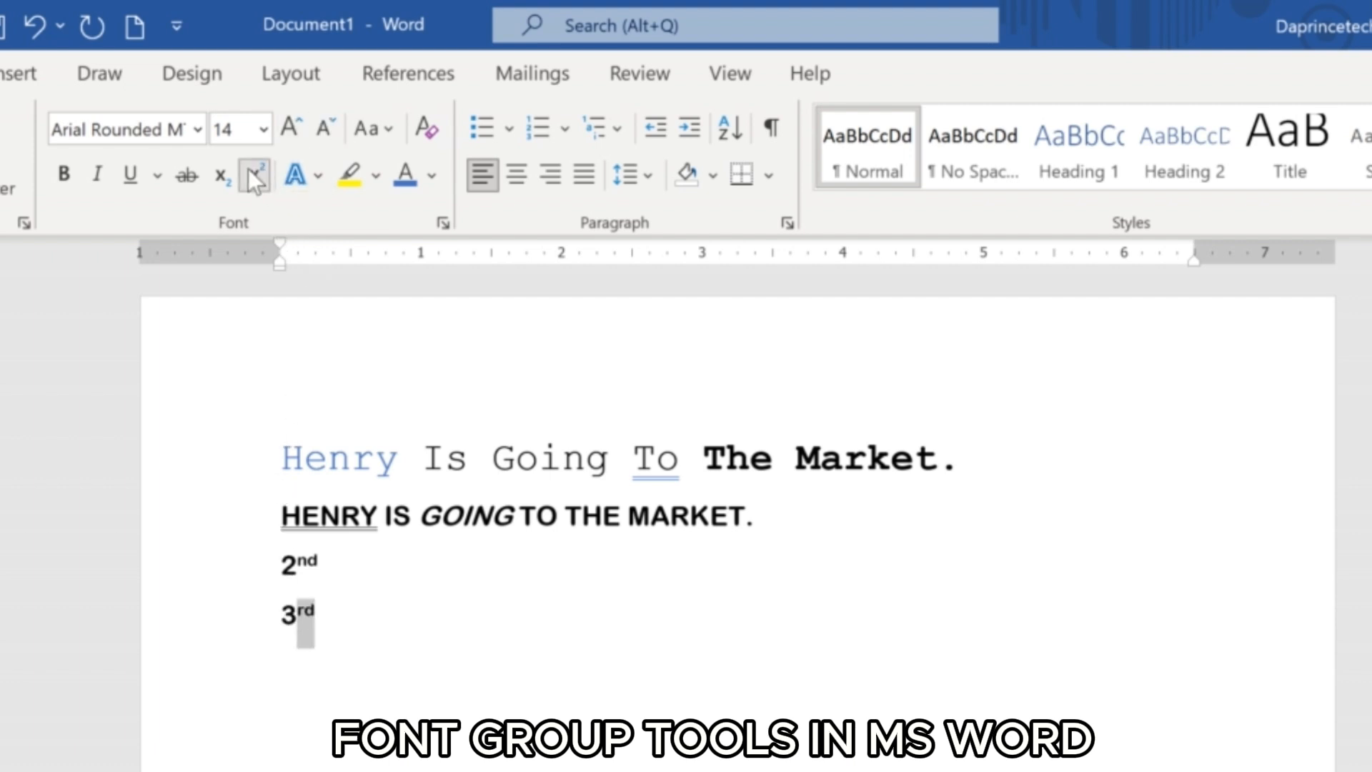
pyautogui.click(342, 618)
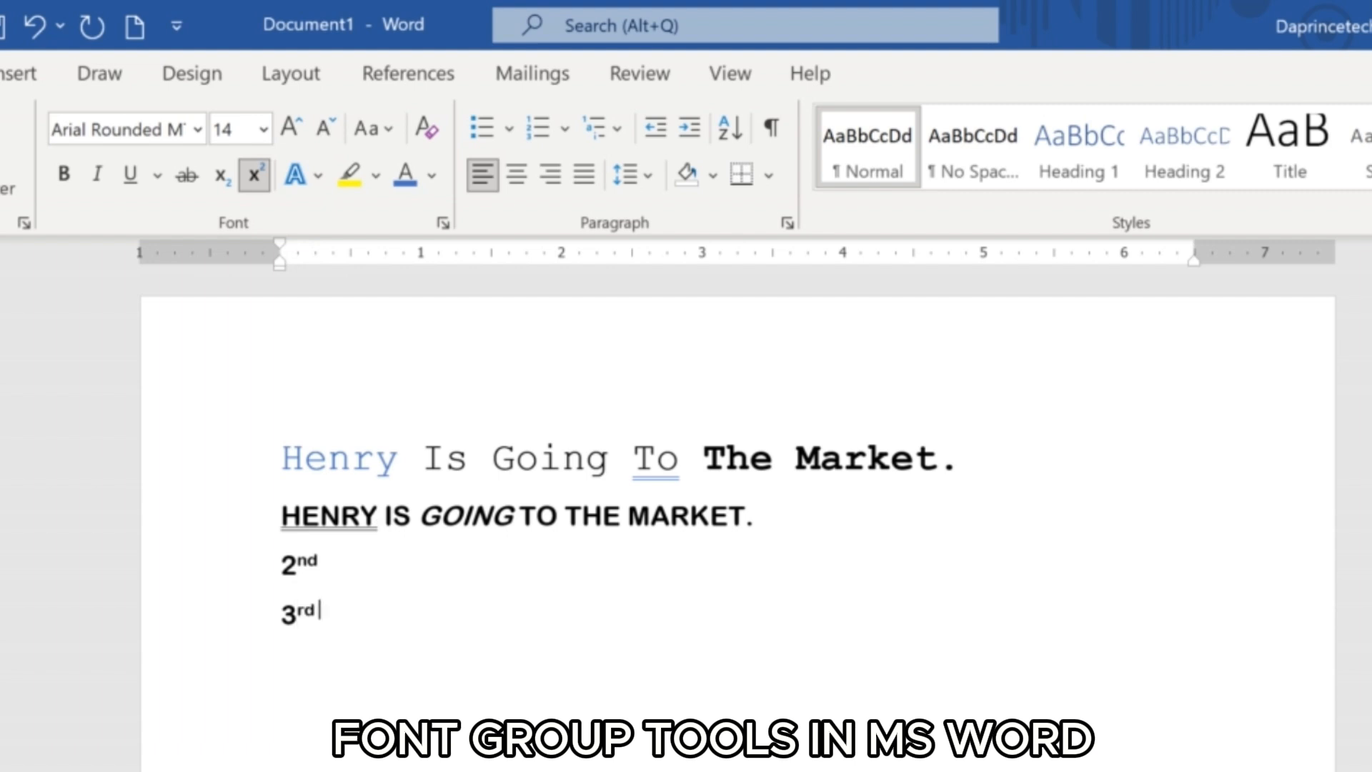
pyautogui.click(254, 174)
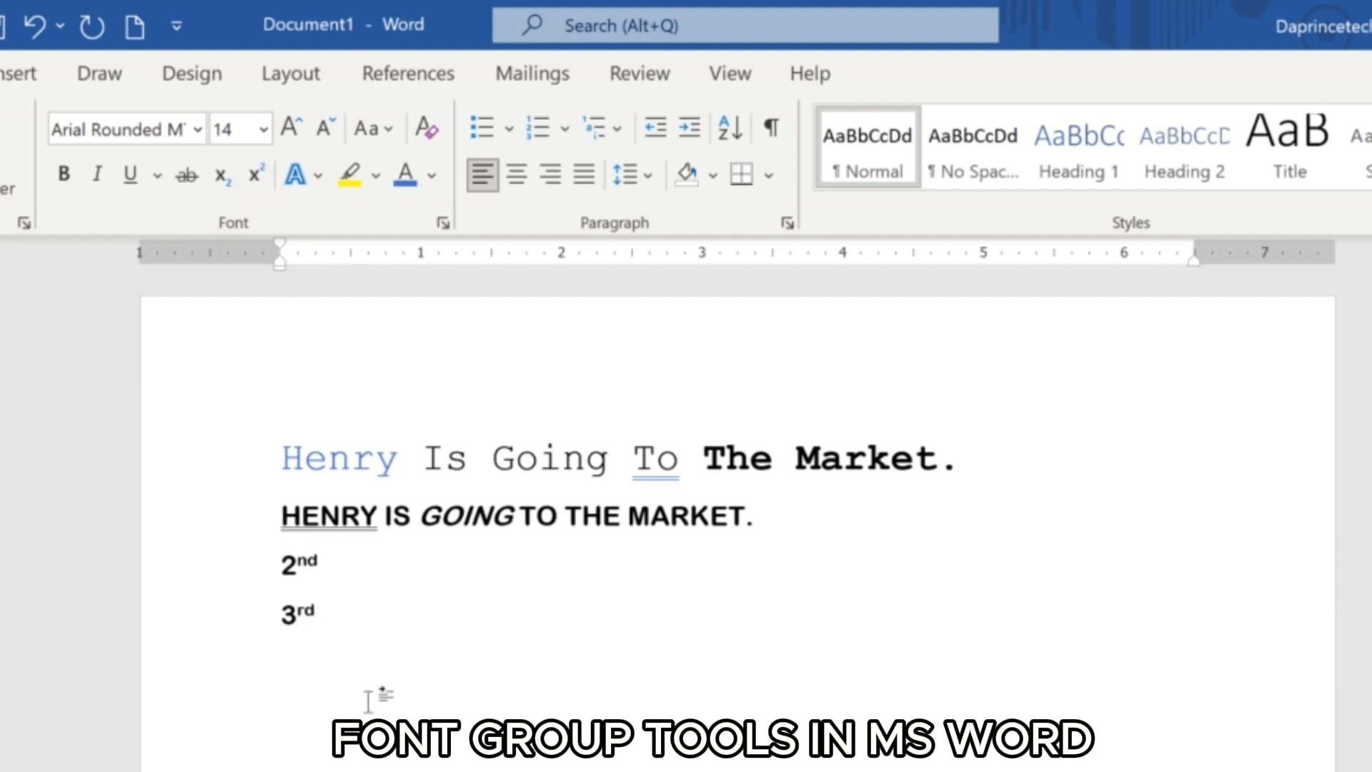
# Add a new line "H20" below "3rd" and format its digit 2 as subscript.
pyautogui.press('Return')
pyautogui.write('H2')
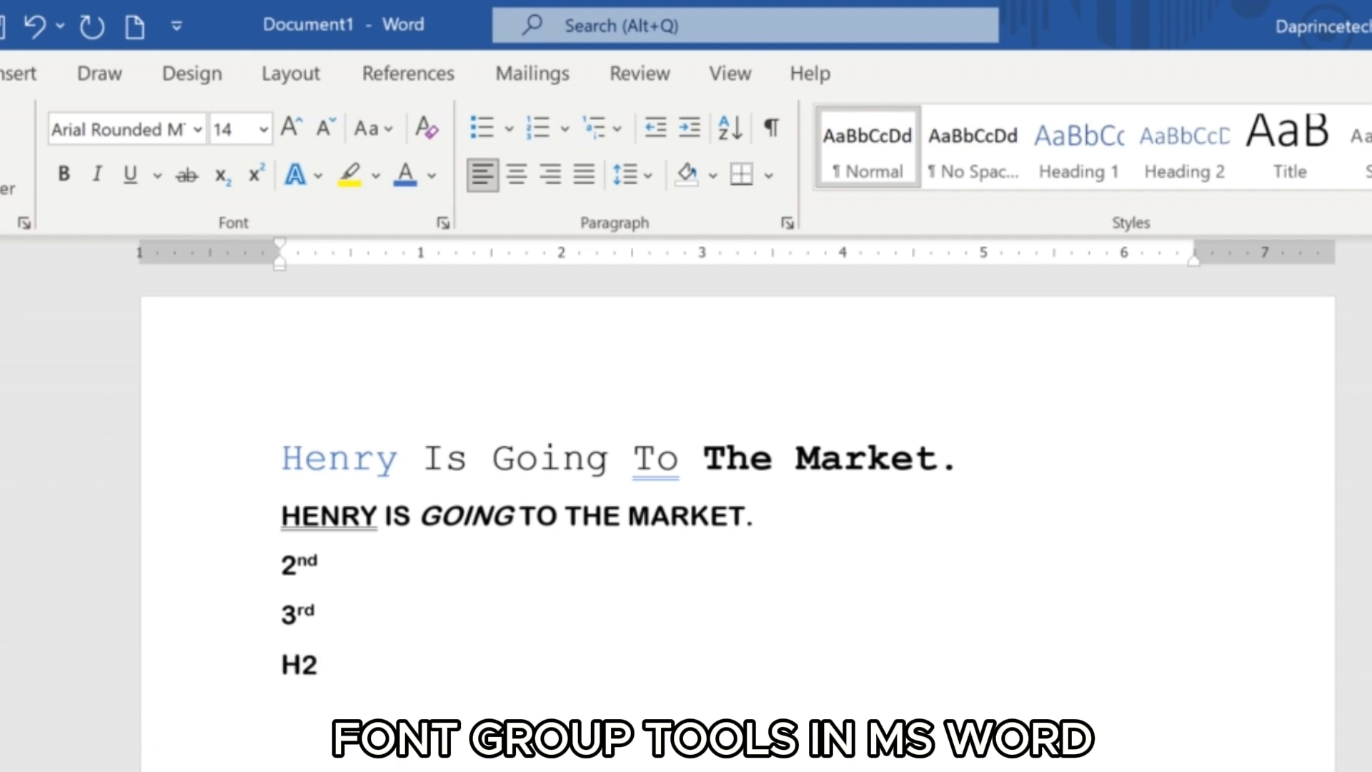
pyautogui.write('0')
pyautogui.moveTo(319, 668); pyautogui.dragTo(300, 667)
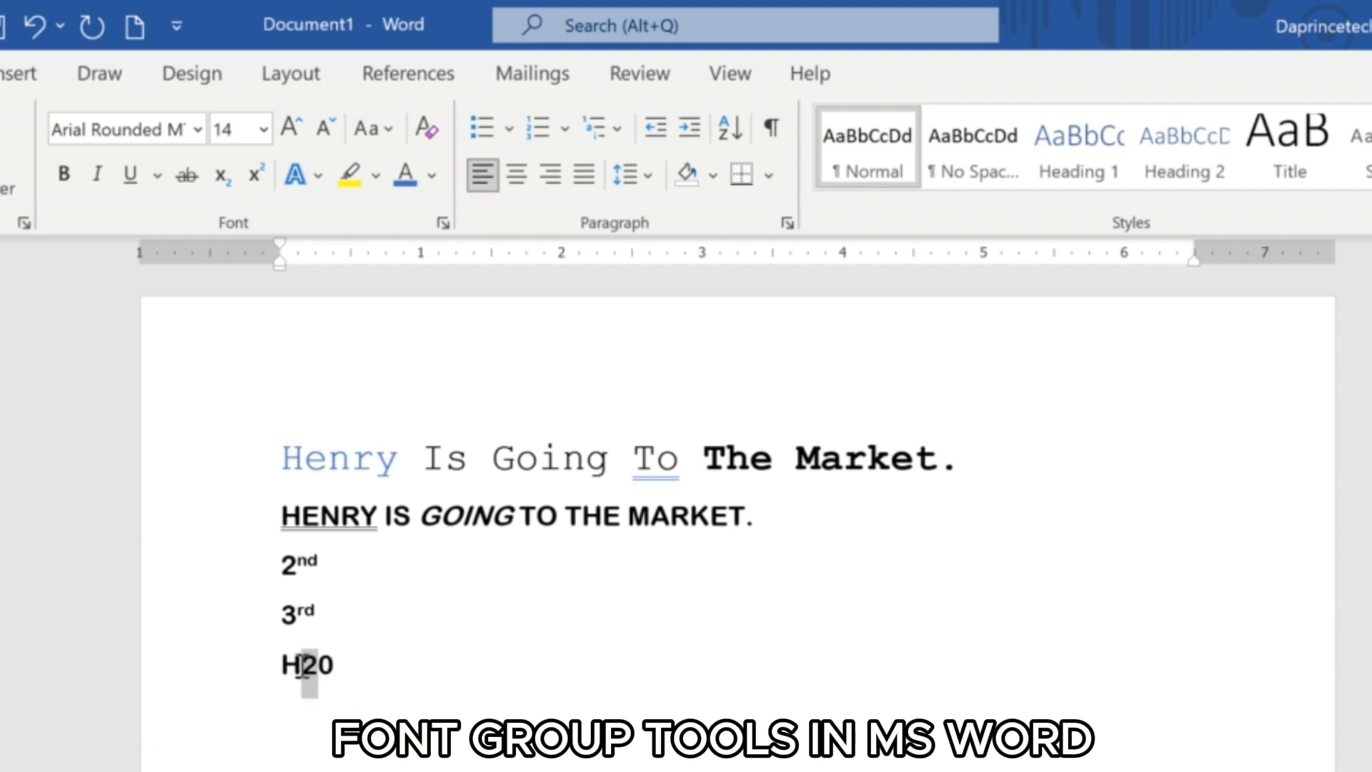
pyautogui.click(223, 174)
pyautogui.click(350, 675)
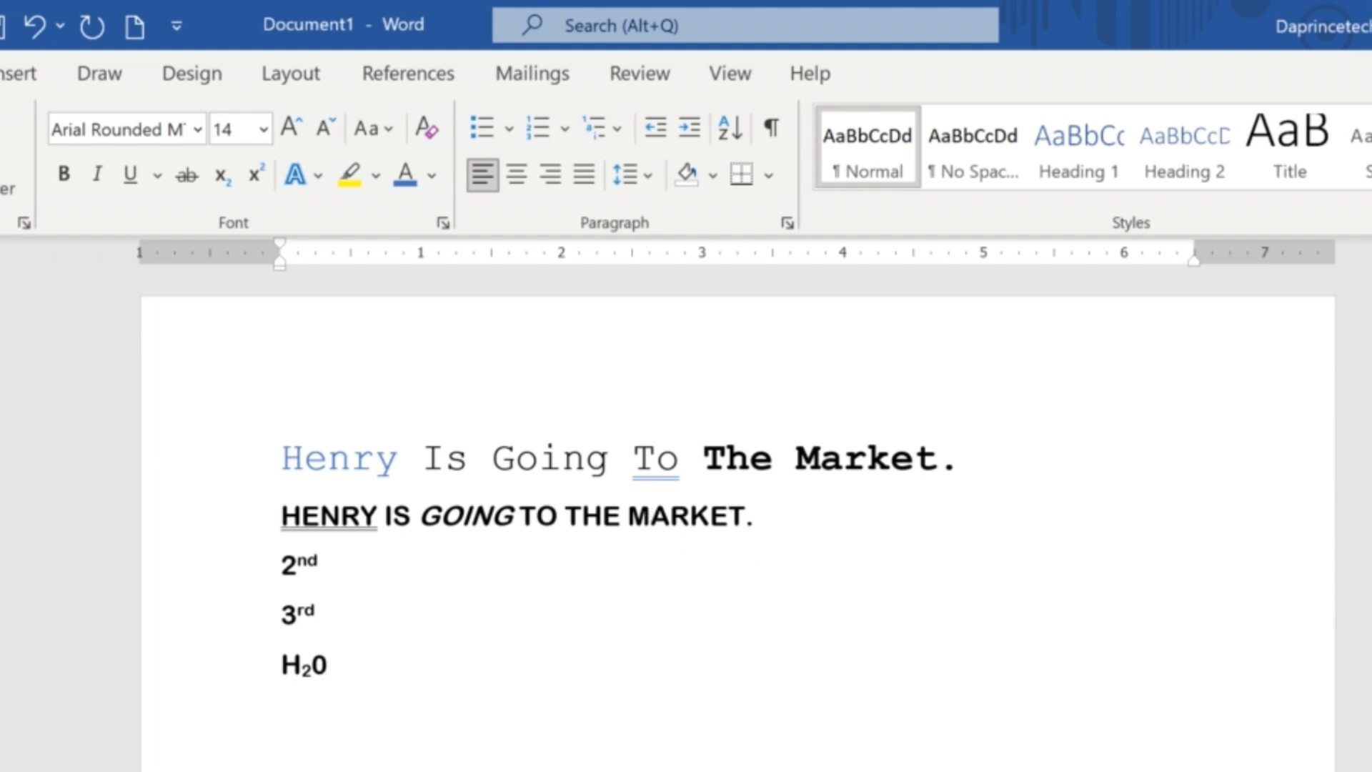
# Save the document as a Word Document named "Class 1" in the Documents folder.
pyautogui.hotkey('alt', 'f')
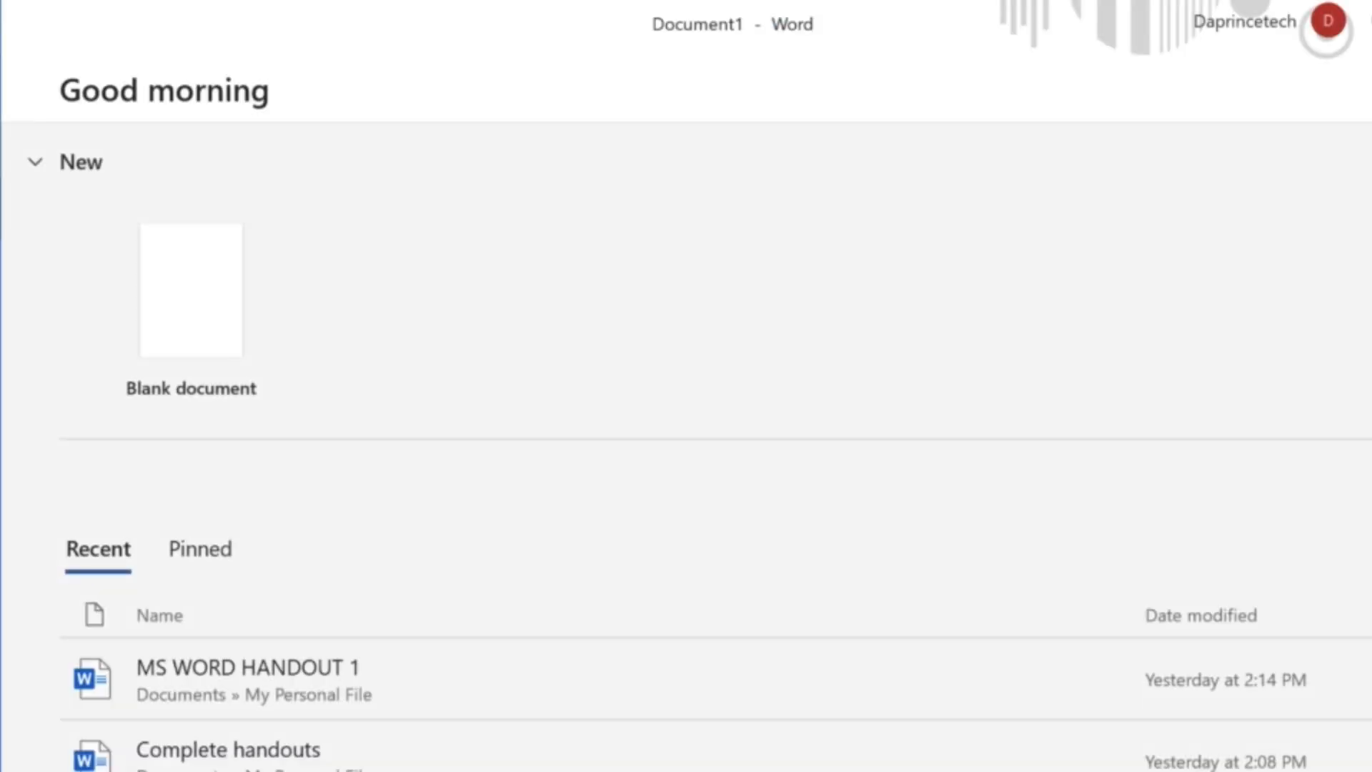
pyautogui.click(1, 466)
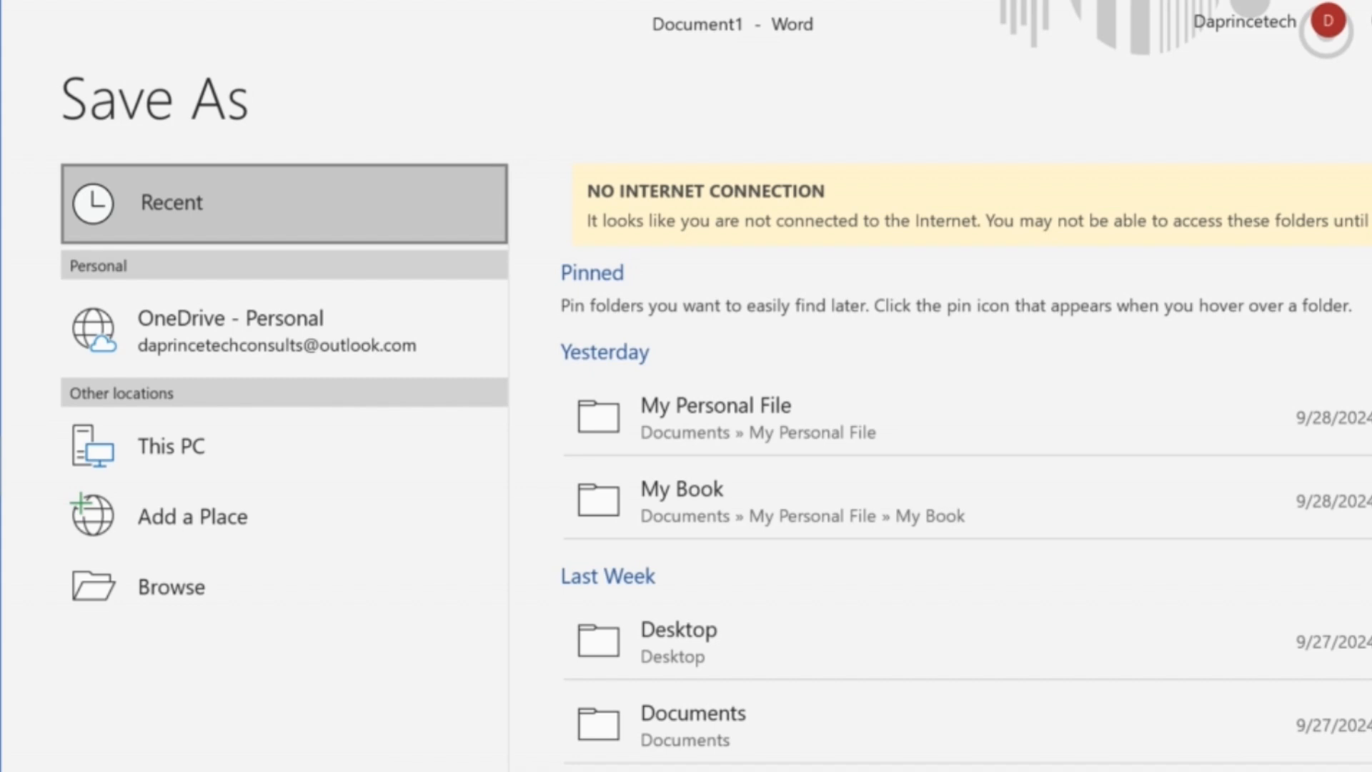
pyautogui.click(186, 606)
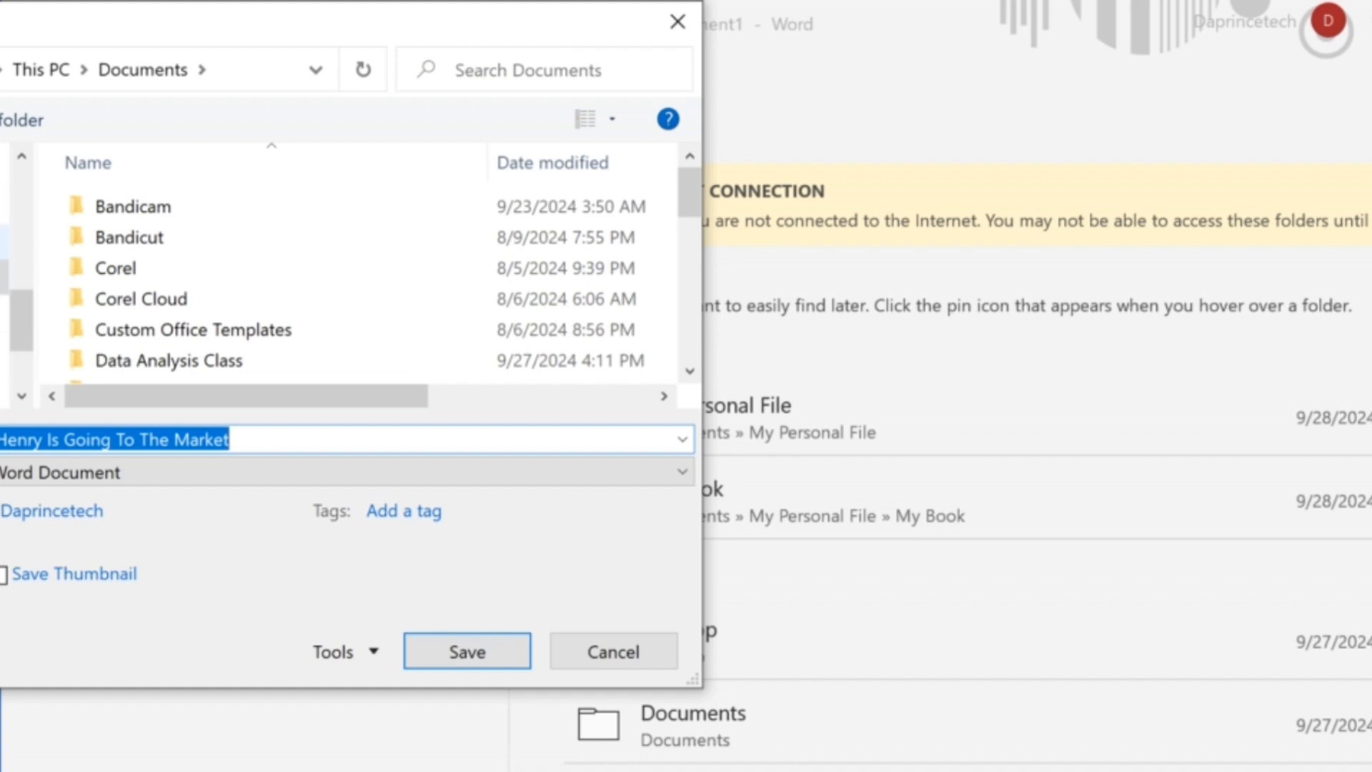
pyautogui.click(4, 276)
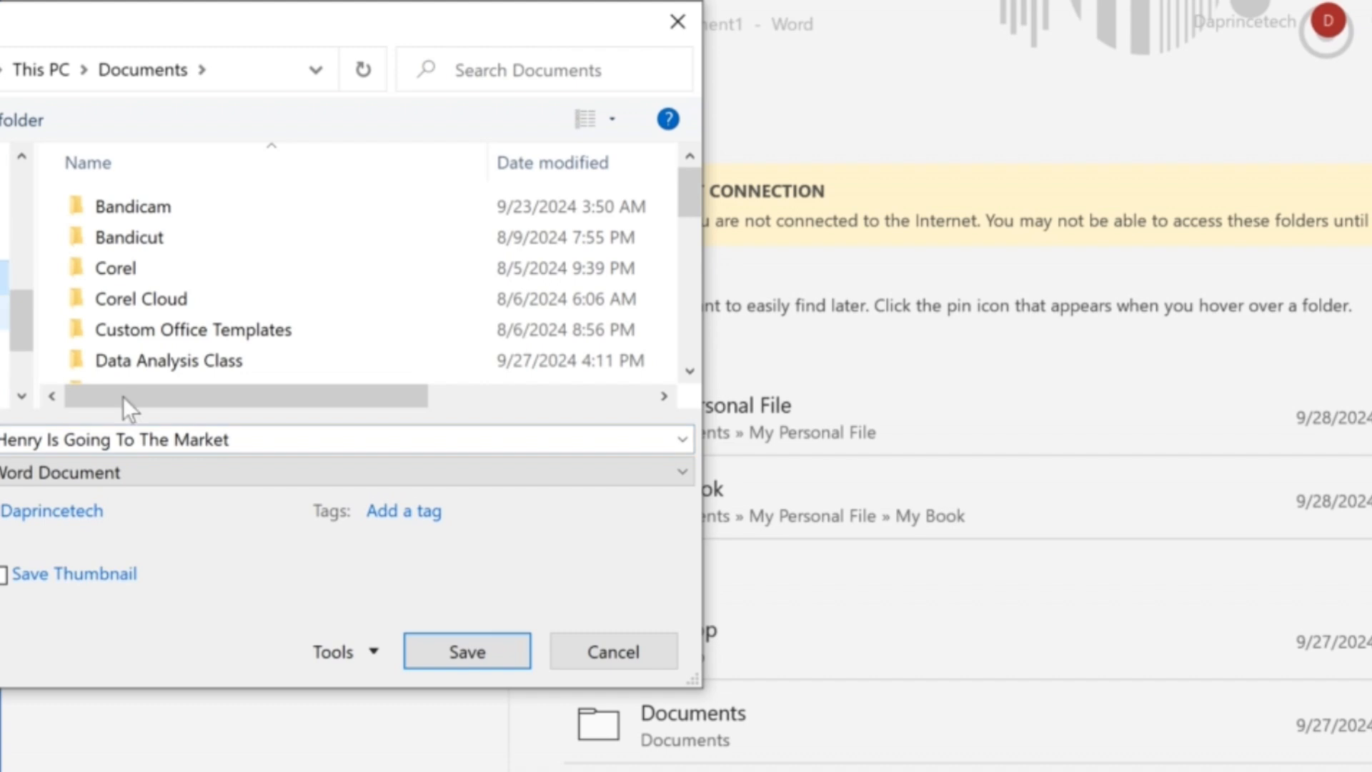
pyautogui.click(245, 434)
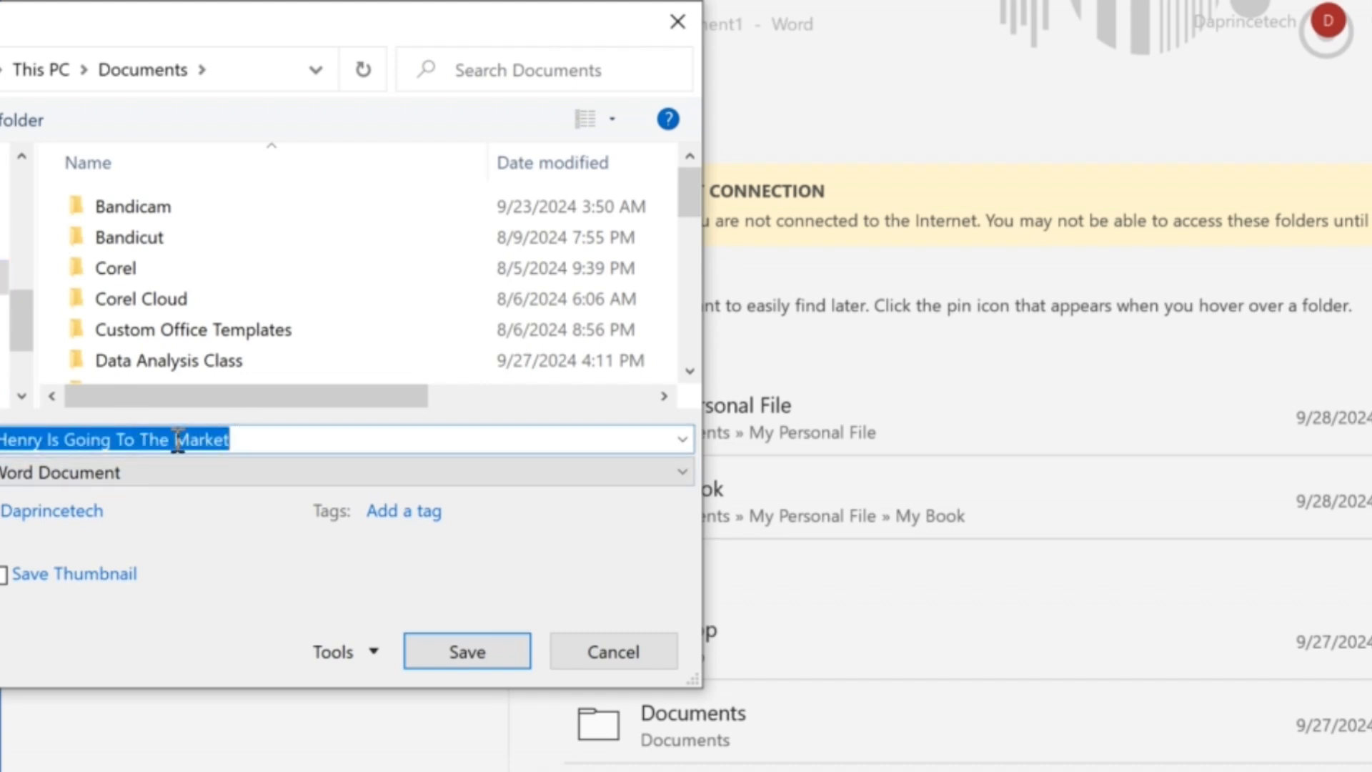
pyautogui.write('Clas')
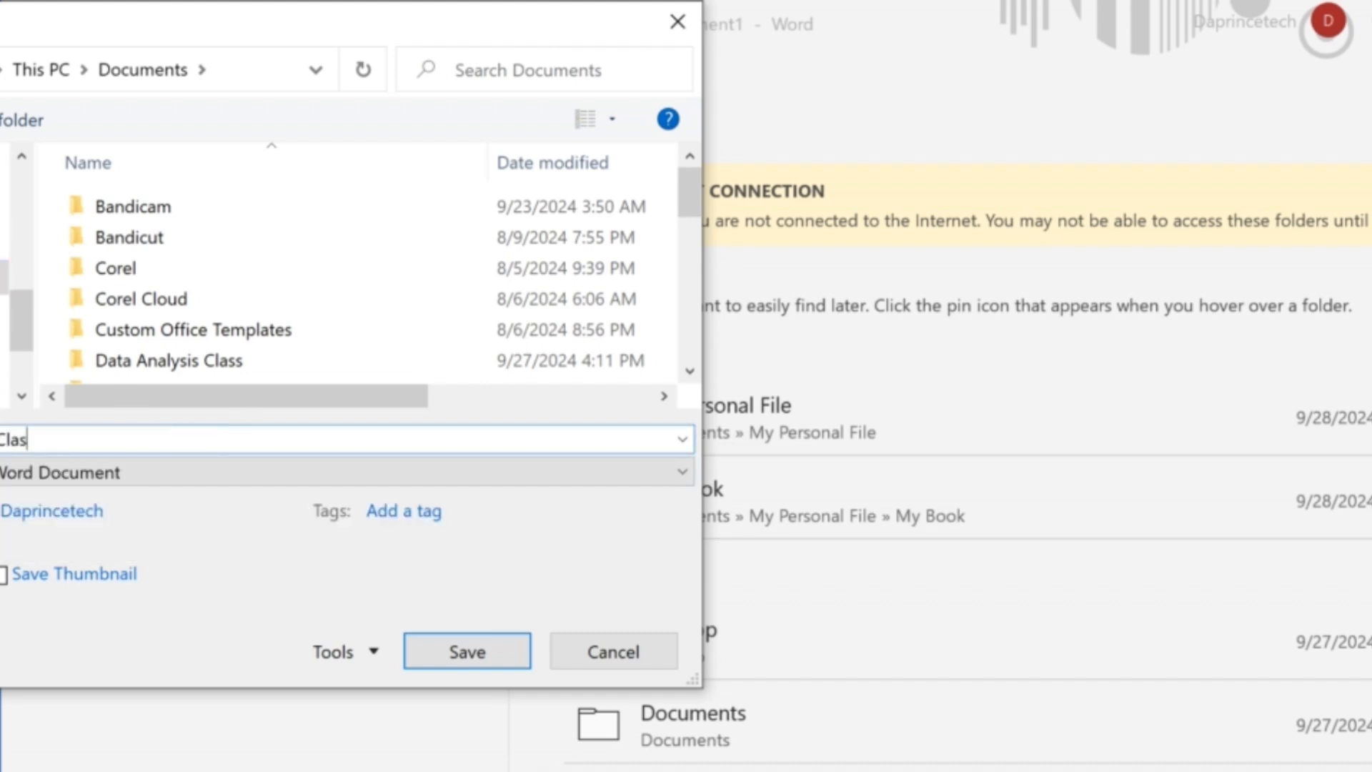
pyautogui.write('s 1')
pyautogui.click(463, 653)
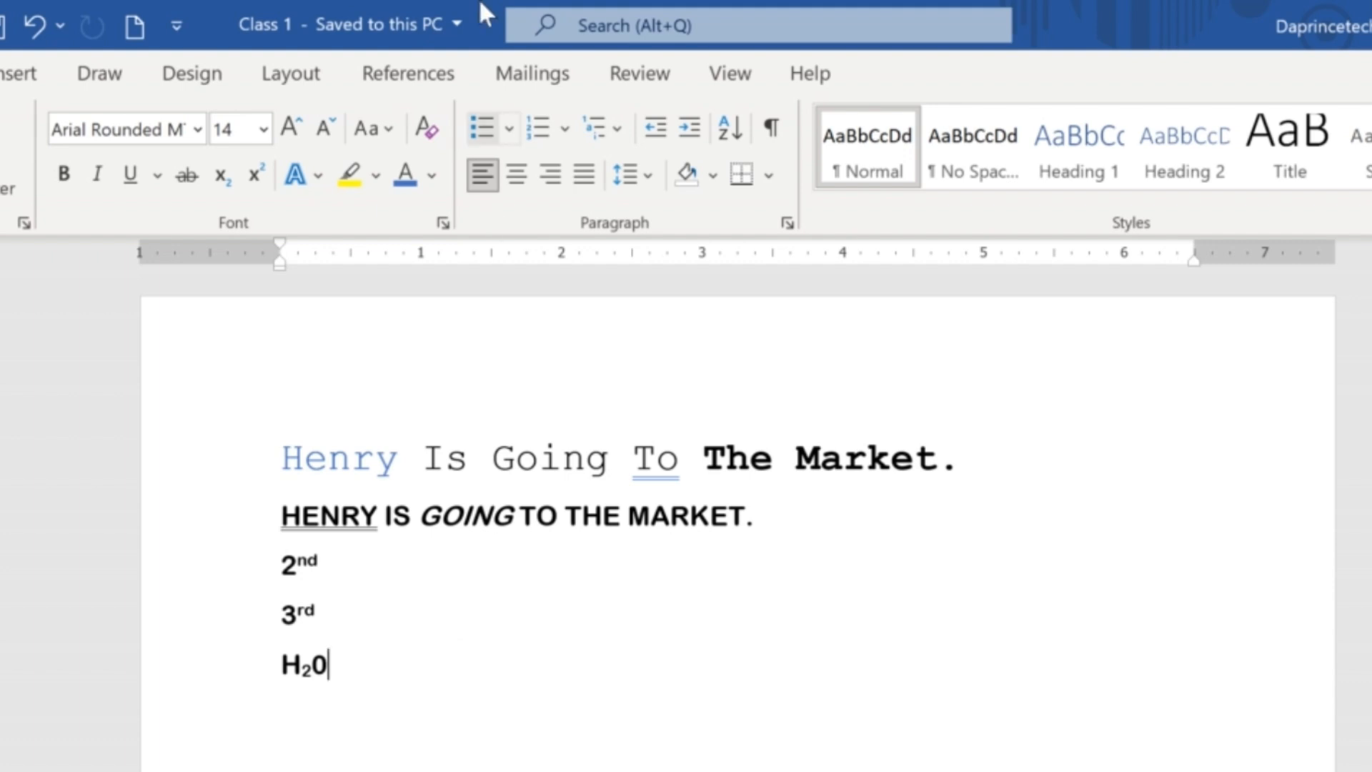